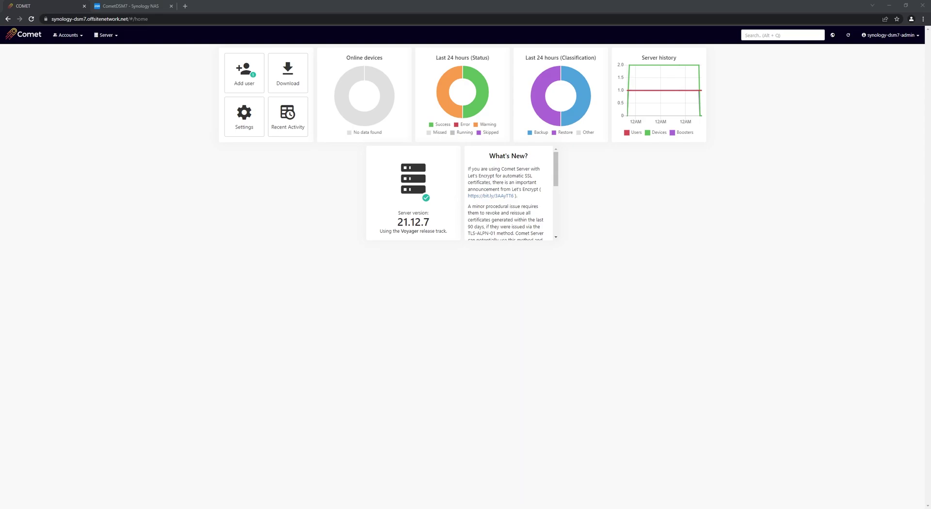
- Look over the Synology NAS desktop, and return to Comet Server to view its list of users
{"action": "left_click", "coordinate": [144, 10]}
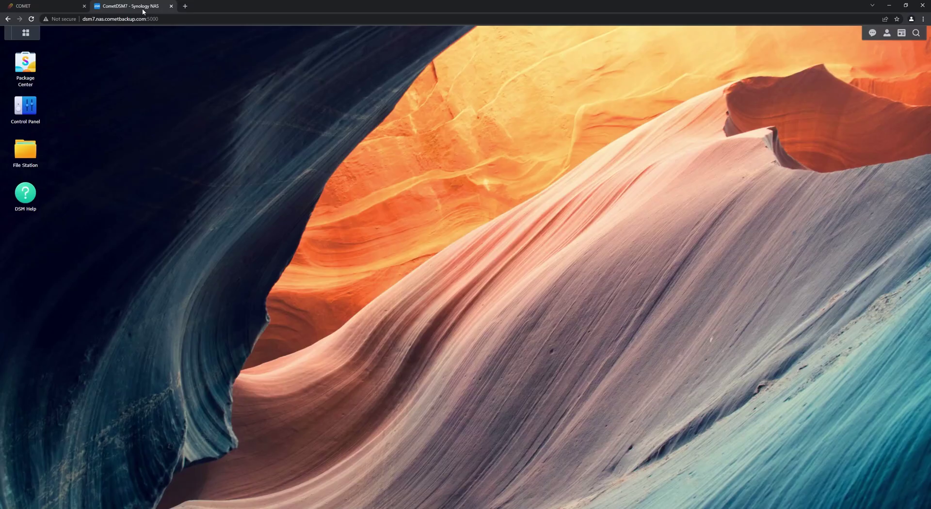
{"action": "left_click", "coordinate": [57, 7]}
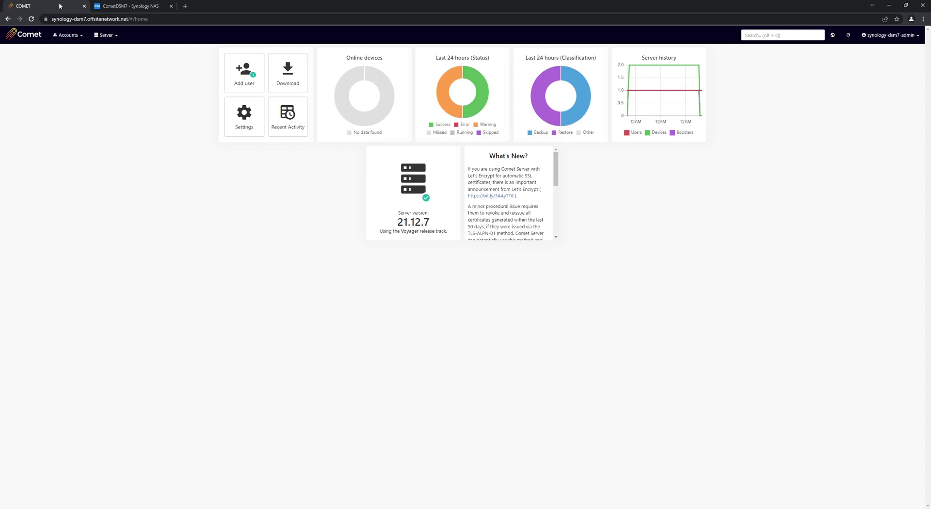
{"action": "left_click", "coordinate": [68, 35]}
{"action": "left_click", "coordinate": [67, 54]}
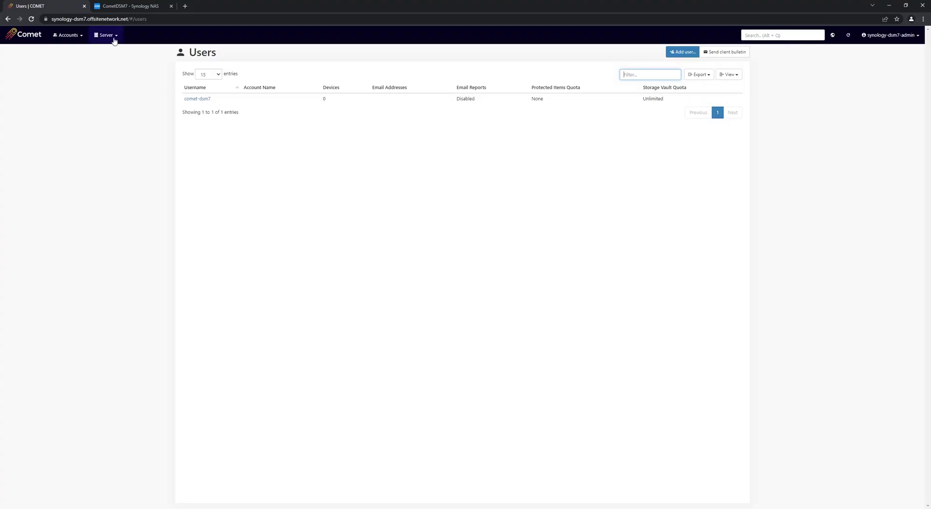
- Download the Synology DSM 7 client from the Comet Server's client software downloads
{"action": "left_click", "coordinate": [116, 37]}
{"action": "left_click", "coordinate": [143, 54]}
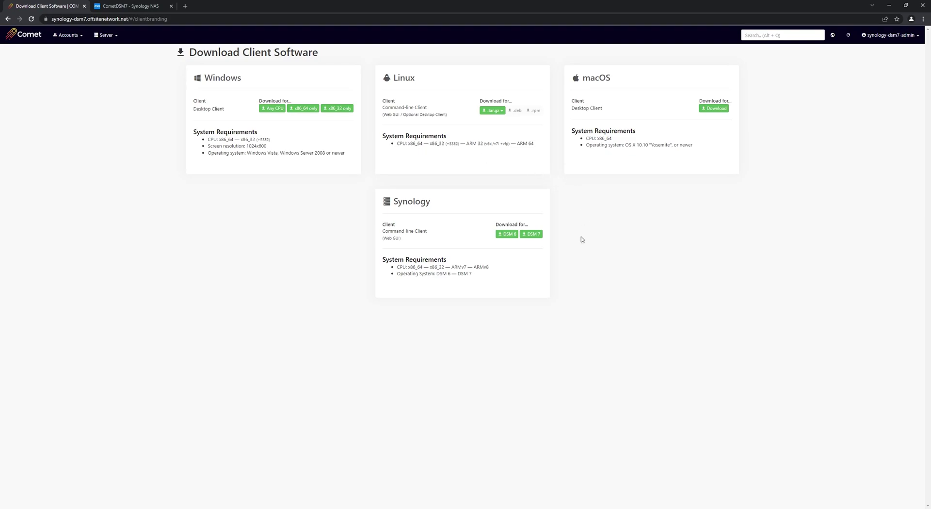
{"action": "left_click", "coordinate": [540, 234]}
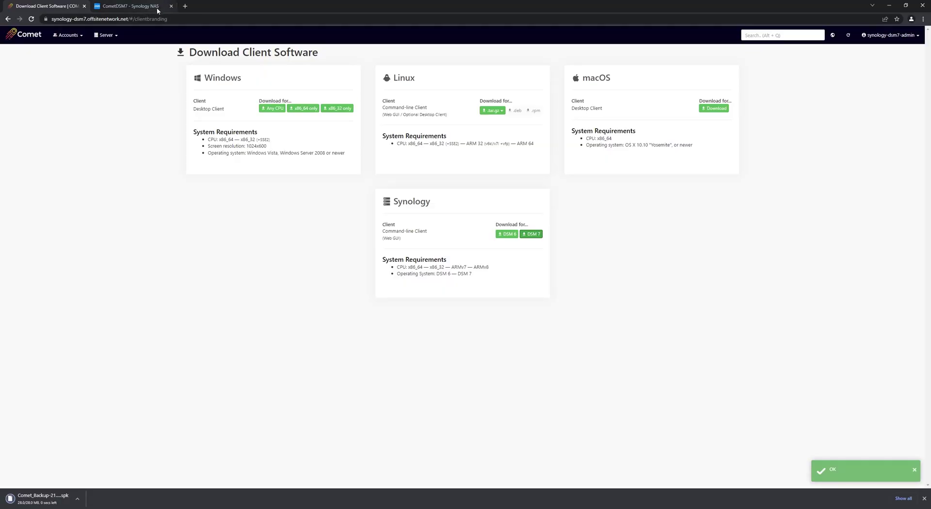
- Switch to the Synology NAS and upload the downloaded Comet_Backup-21.12.7 package as a manual install in Package Center
{"action": "left_click", "coordinate": [159, 6]}
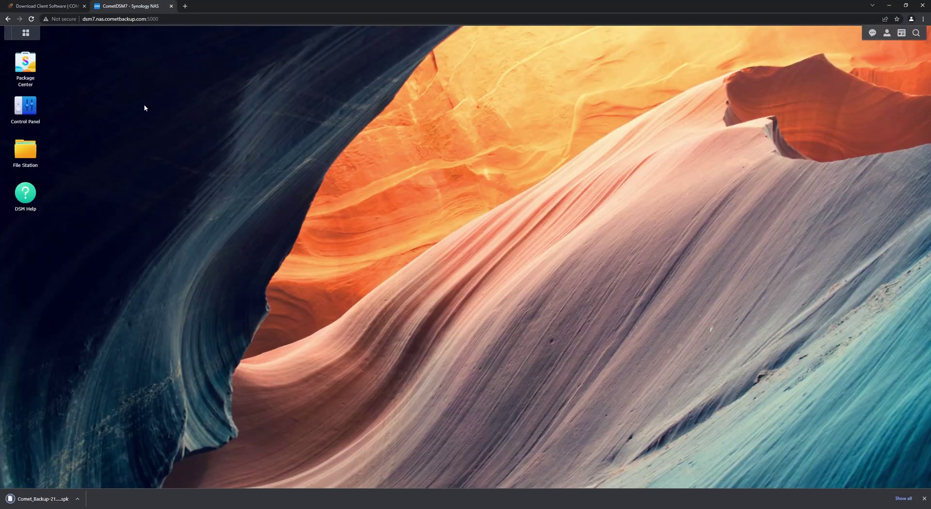
{"action": "left_click", "coordinate": [25, 62]}
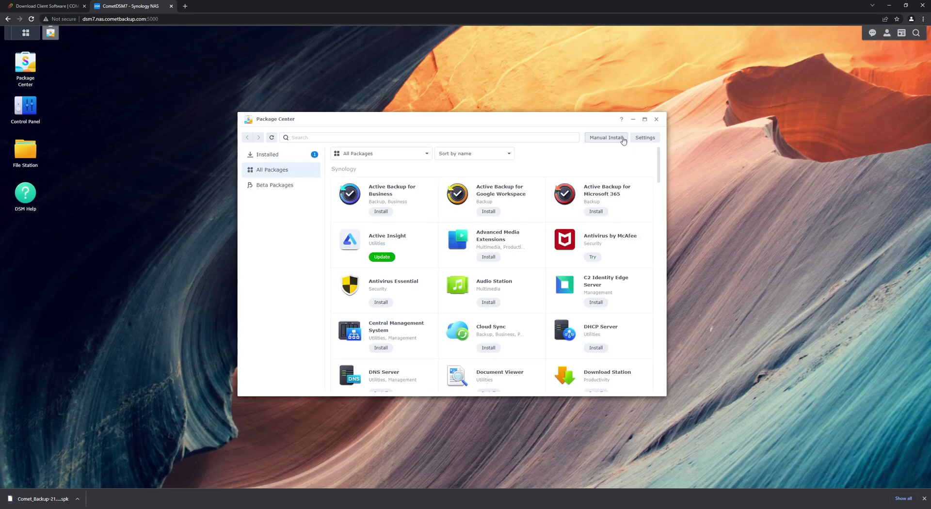
{"action": "left_click", "coordinate": [625, 140]}
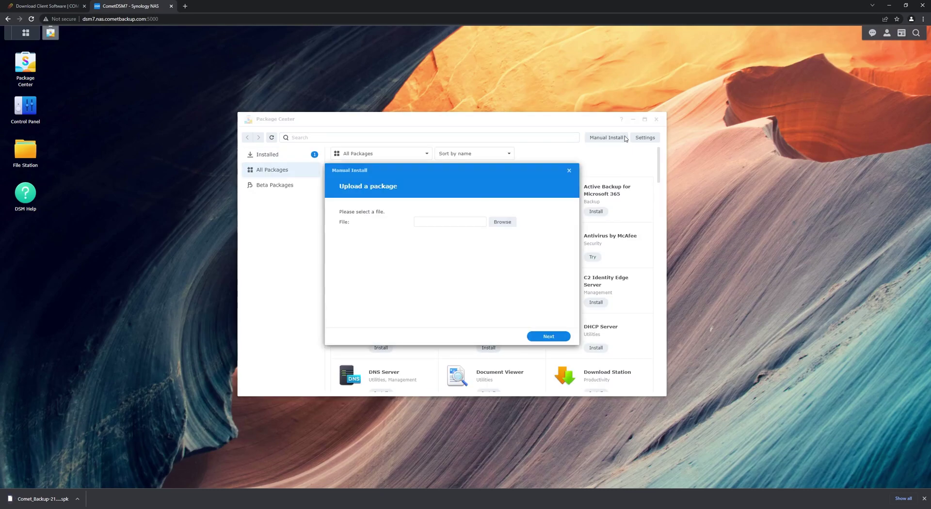
{"action": "left_click", "coordinate": [515, 223]}
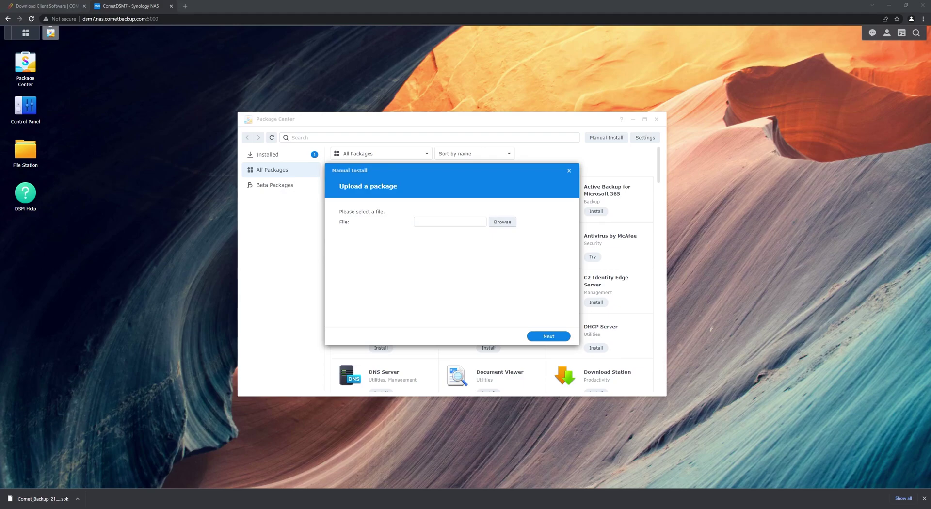
{"action": "double_click", "coordinate": [387, 253]}
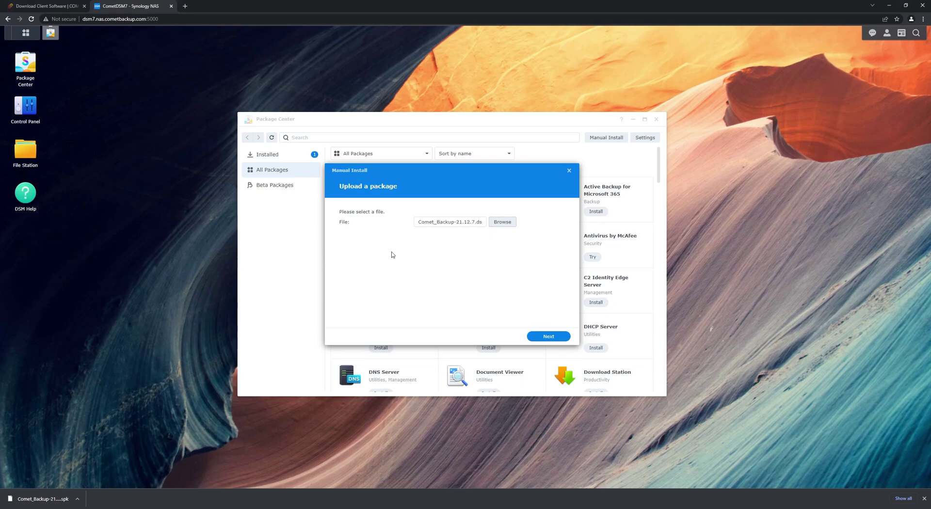
{"action": "left_click", "coordinate": [566, 339]}
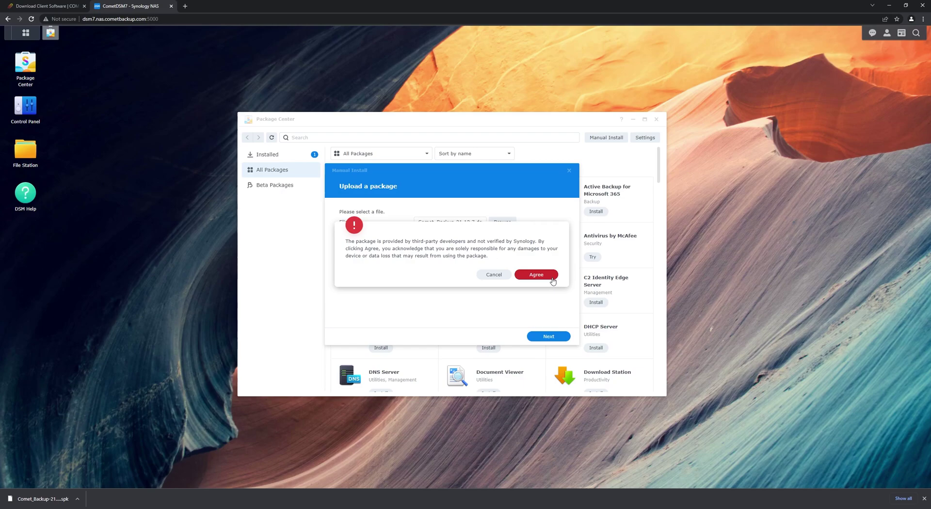
- Agree to install the third-party package and accept the terms of the Comet Backup license agreement
{"action": "left_click", "coordinate": [553, 280]}
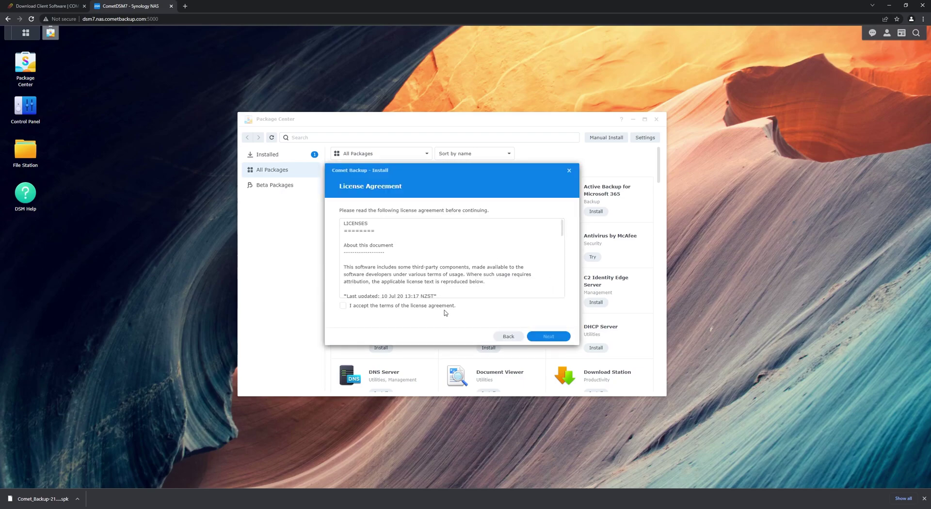
{"action": "left_click", "coordinate": [443, 307]}
{"action": "left_click", "coordinate": [562, 339]}
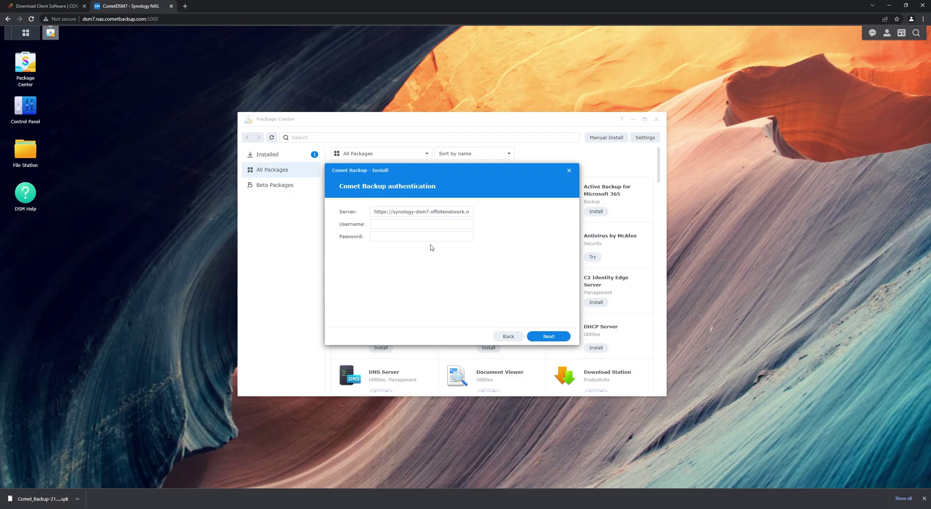
- Authenticate the Comet Backup installation with the username comet-dsm7 and the account password
{"action": "left_click", "coordinate": [461, 225]}
{"action": "type", "text": "com"}
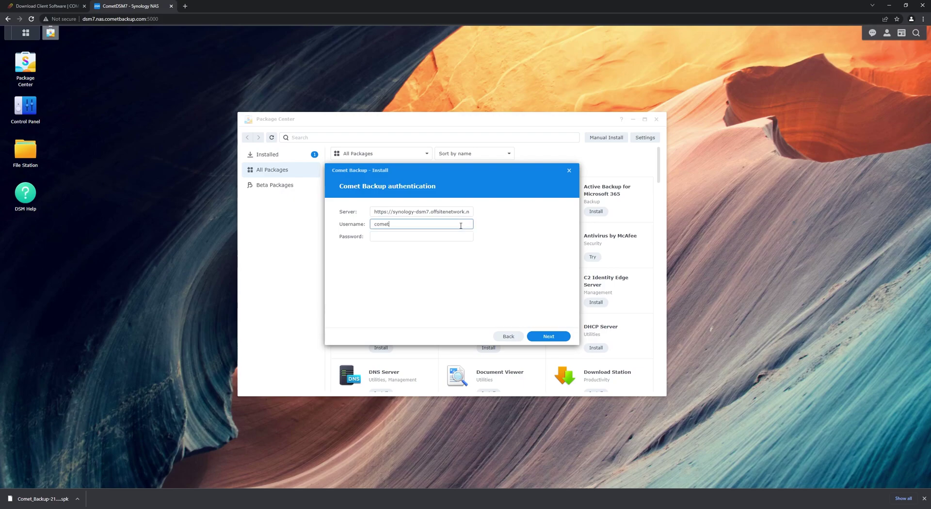
{"action": "type", "text": "et-dsm7"}
{"action": "key", "text": "alt+Tab"}
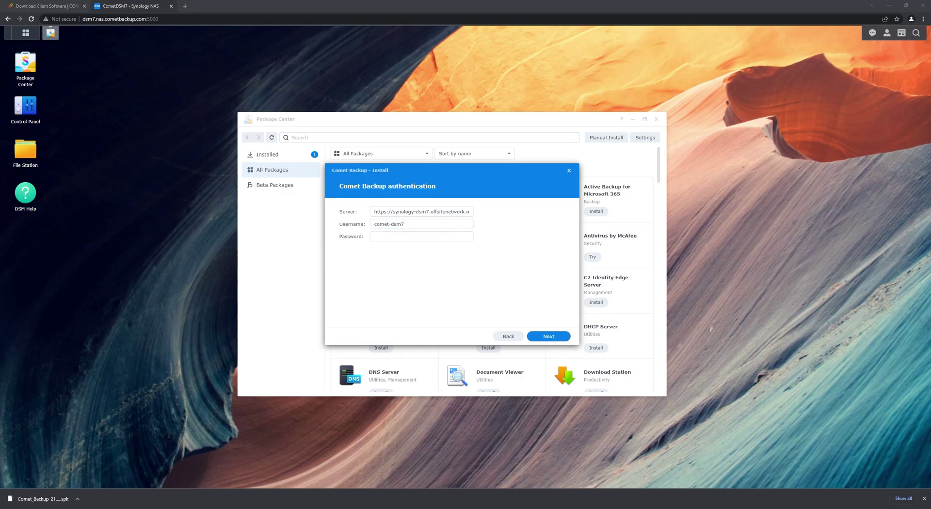
{"action": "left_click", "coordinate": [434, 237]}
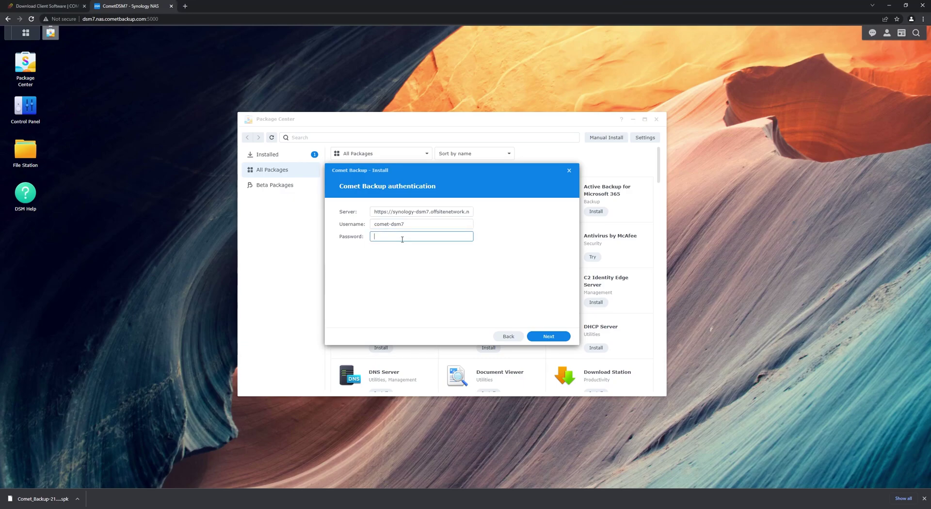
{"action": "key", "text": "ctrl+v"}
{"action": "left_click", "coordinate": [562, 337]}
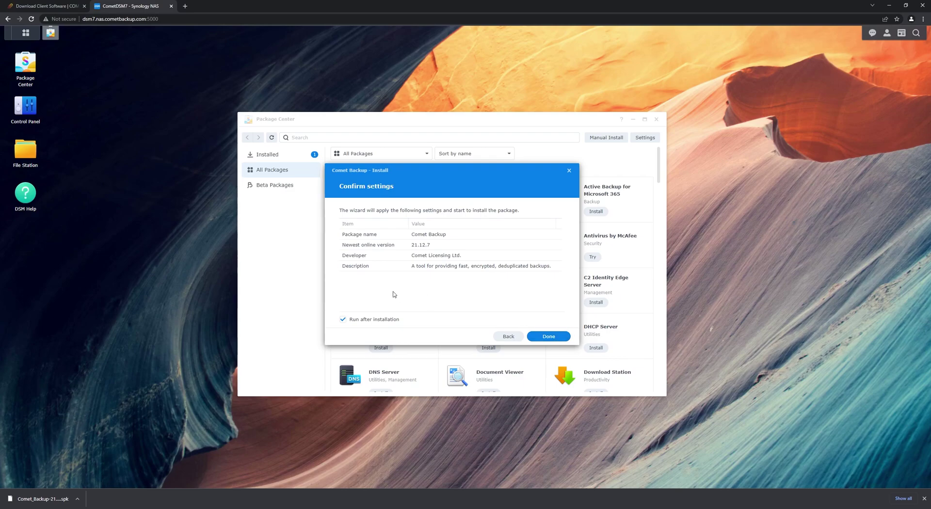
- Switch to Comet Server and check the devices registered to the comet-dsm7 user
{"action": "left_click", "coordinate": [55, 6]}
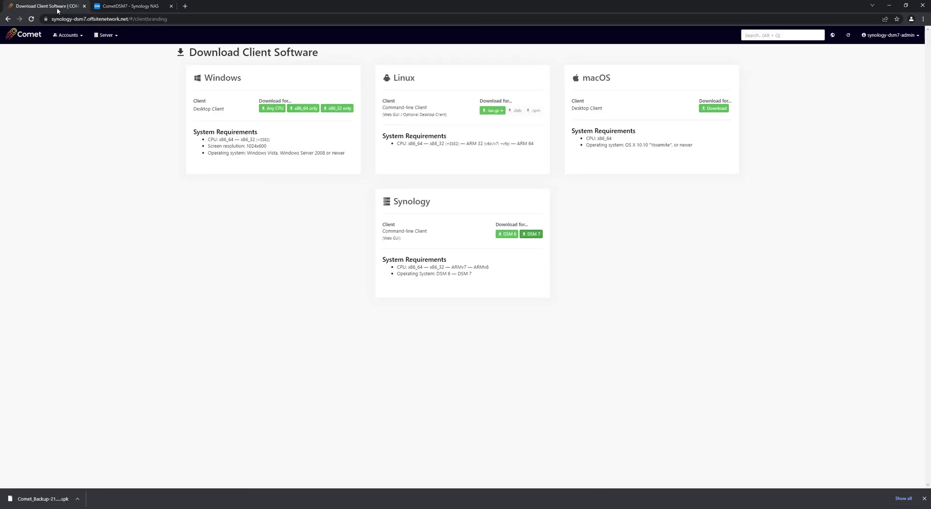
{"action": "left_click", "coordinate": [68, 35]}
{"action": "left_click", "coordinate": [69, 53]}
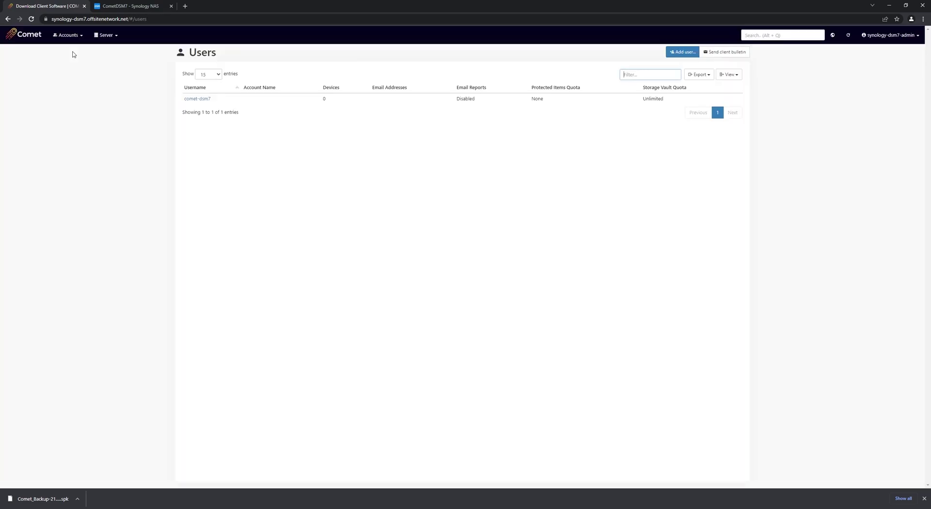
{"action": "left_click", "coordinate": [187, 98]}
{"action": "left_click", "coordinate": [356, 69]}
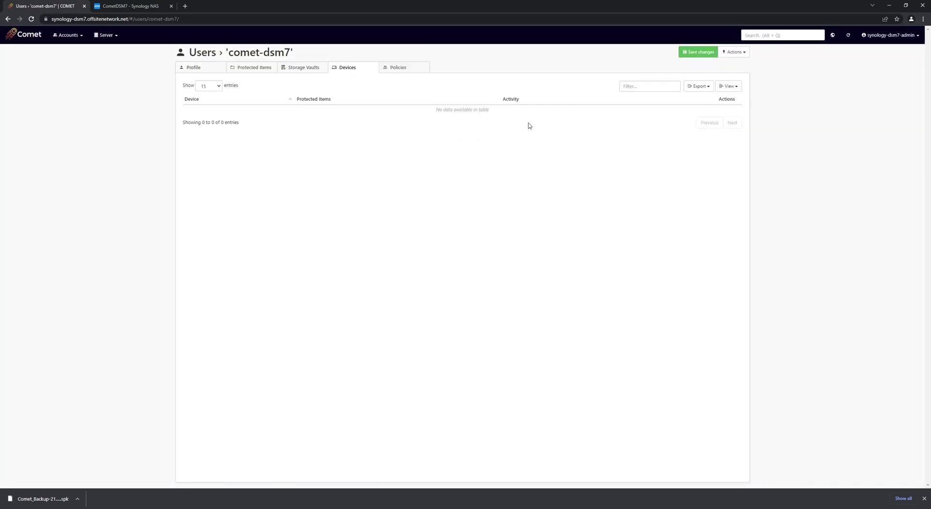
- Return to the Synology NAS and finish the Comet Backup installation, keeping it set to run after installation
{"action": "left_click", "coordinate": [141, 7]}
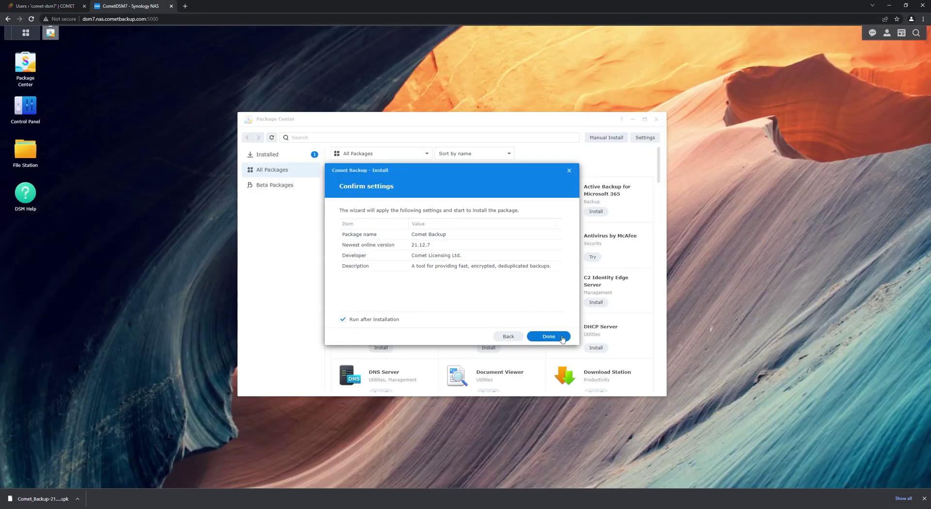
{"action": "left_click", "coordinate": [553, 335]}
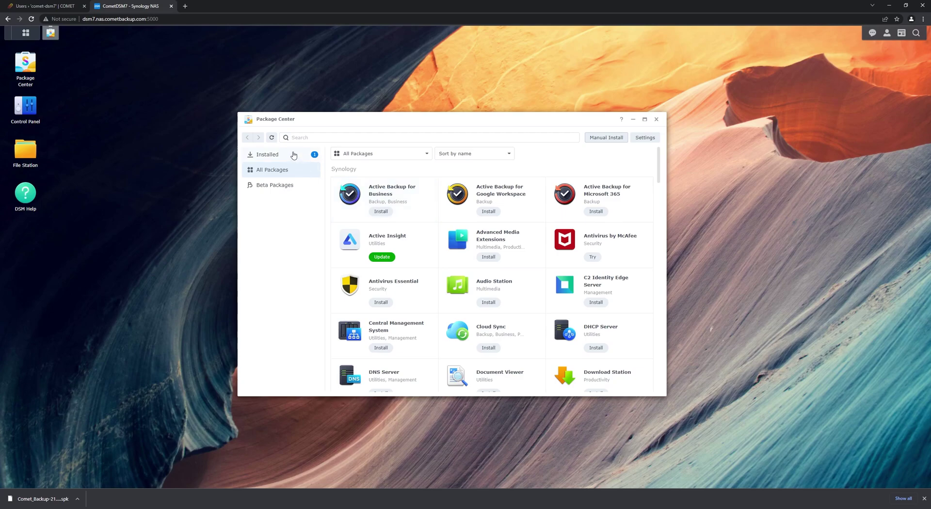
- Refresh the comet-dsm7 user in Comet Server and view the actions offered for its CometDSM7 device
{"action": "left_click", "coordinate": [49, 6]}
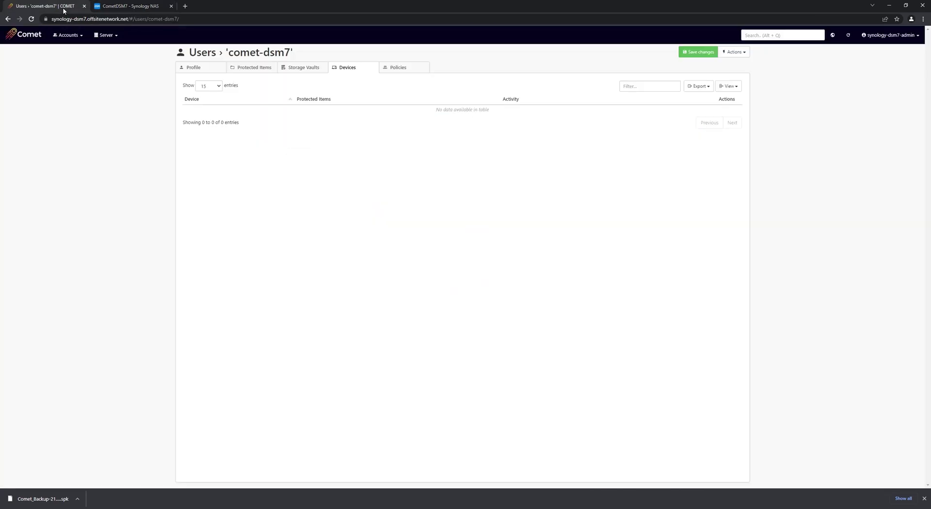
{"action": "left_click", "coordinate": [31, 20]}
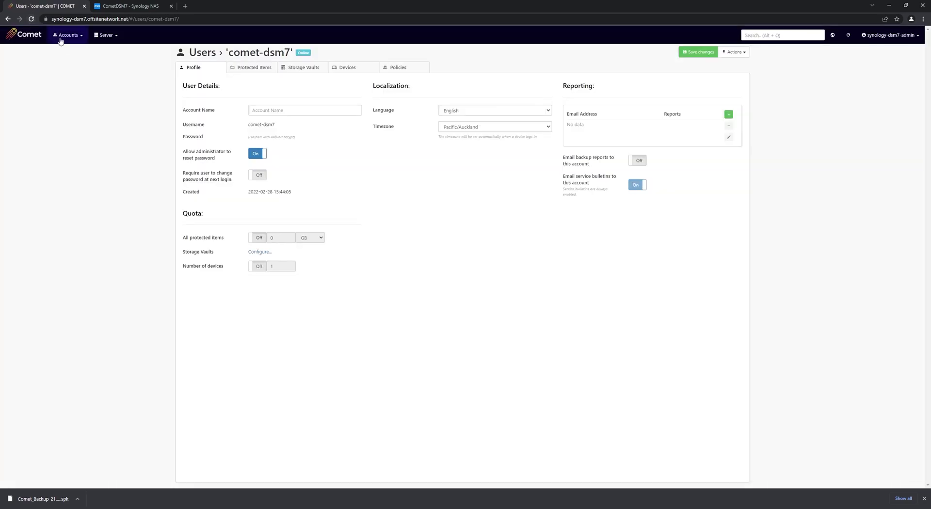
{"action": "left_click", "coordinate": [332, 70]}
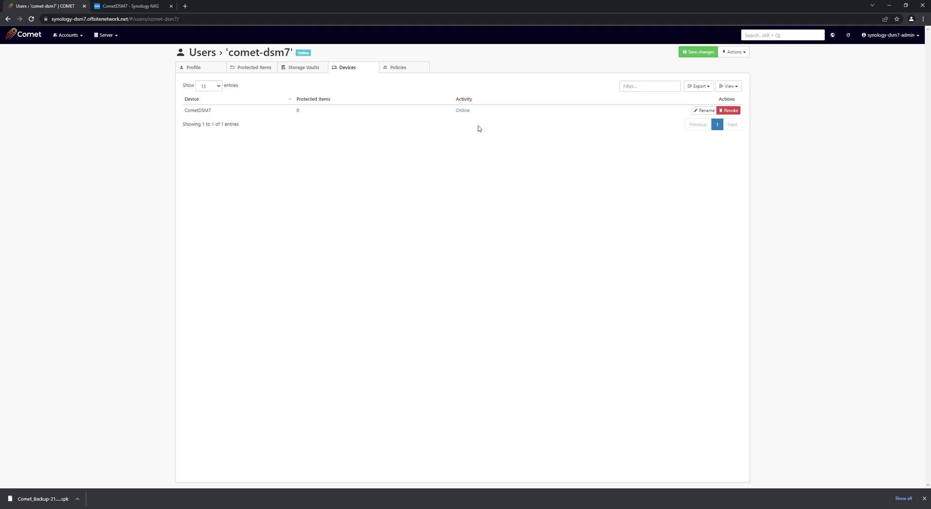
{"action": "left_click", "coordinate": [464, 110]}
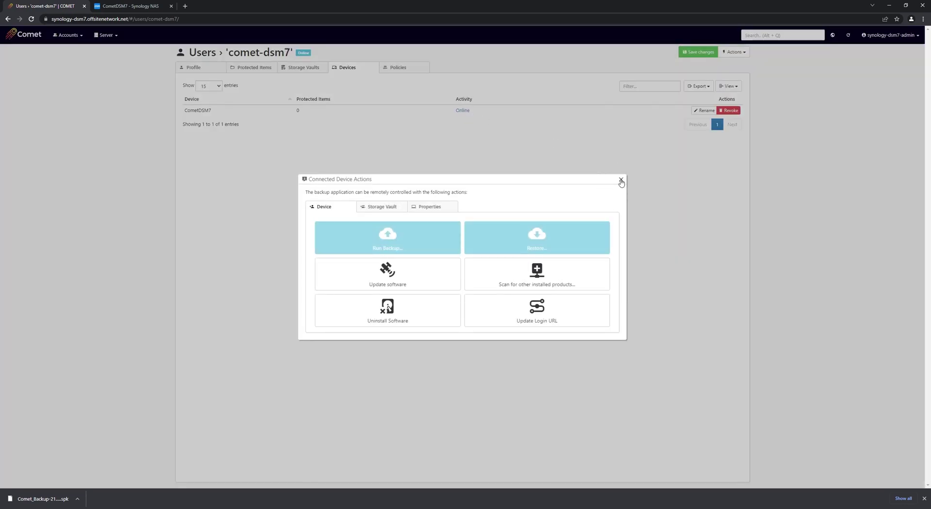
{"action": "left_click", "coordinate": [622, 181]}
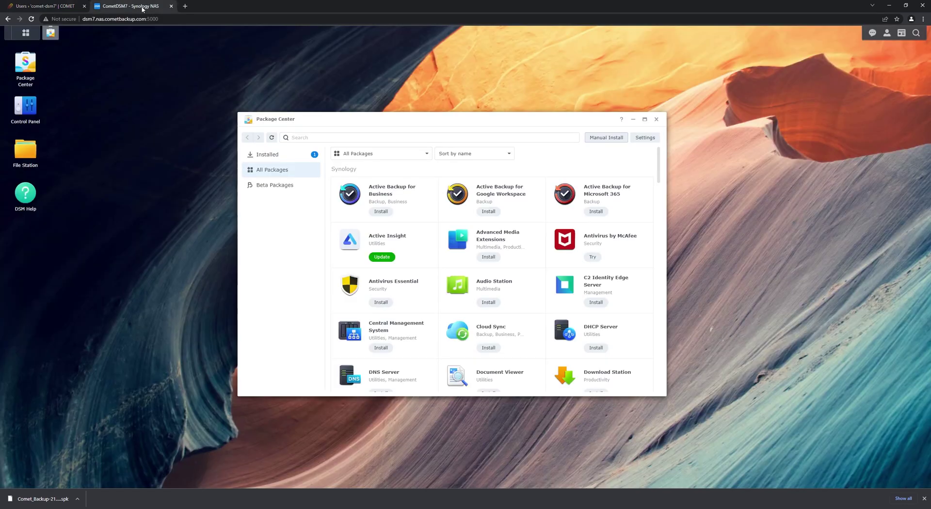
- Switch to the Synology NAS and view the Comet Backup package's details among the installed packages
{"action": "left_click", "coordinate": [130, 5]}
{"action": "left_click", "coordinate": [286, 157]}
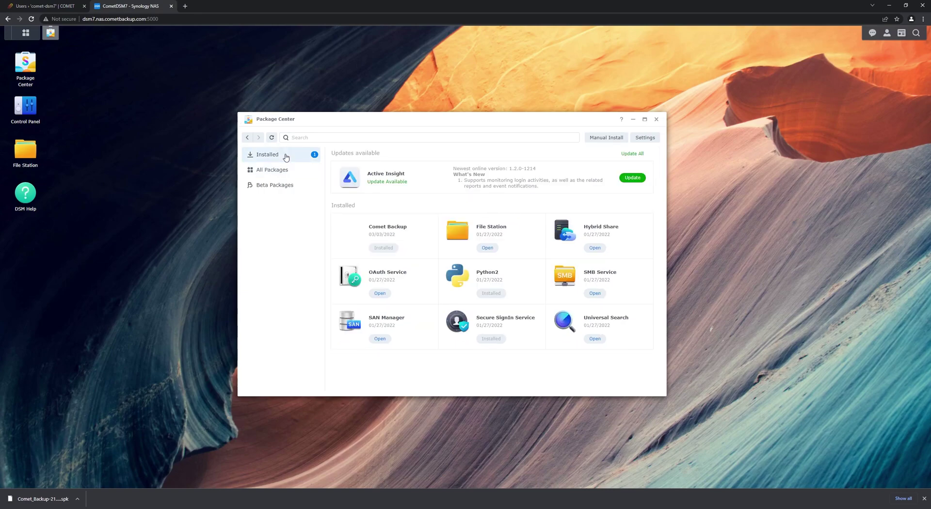
{"action": "left_click", "coordinate": [410, 231]}
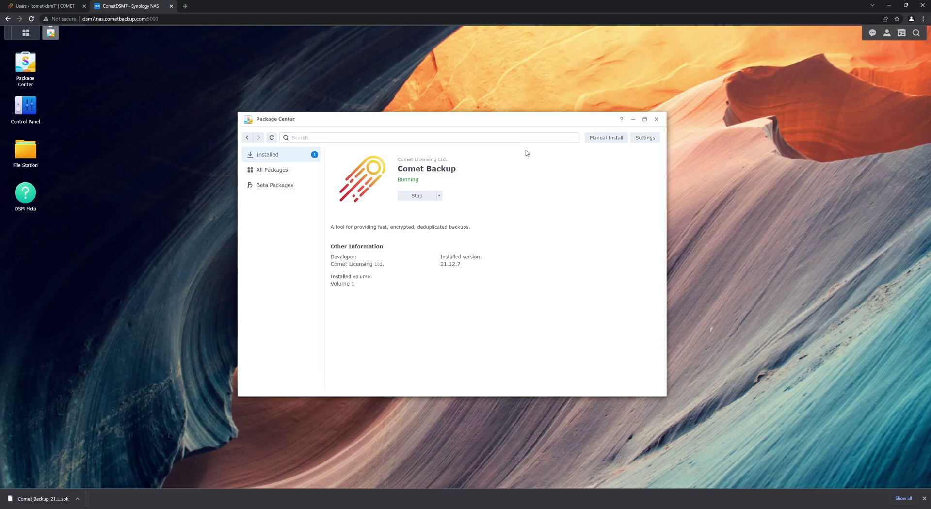
- Open the CometData shared folder's permissions for editing, listing the system internal users and selecting backuptool
{"action": "left_click", "coordinate": [35, 113]}
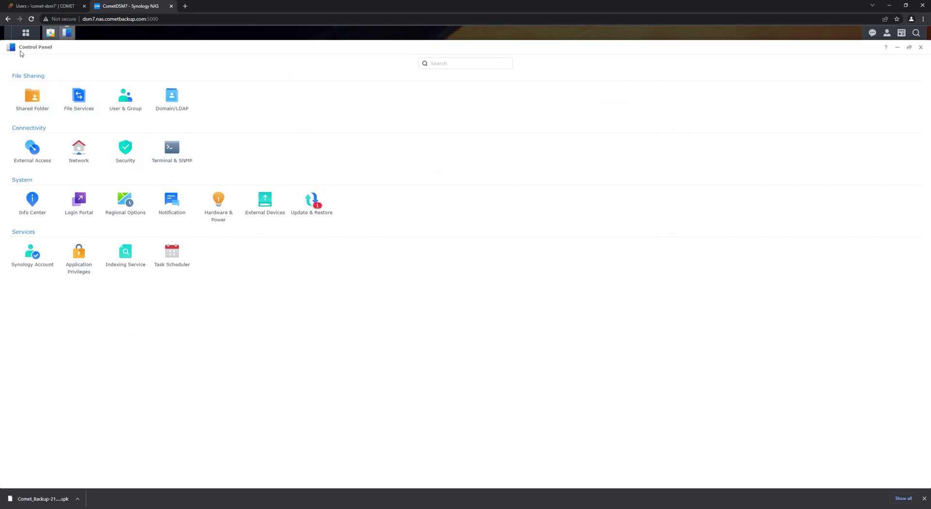
{"action": "left_click", "coordinate": [35, 100]}
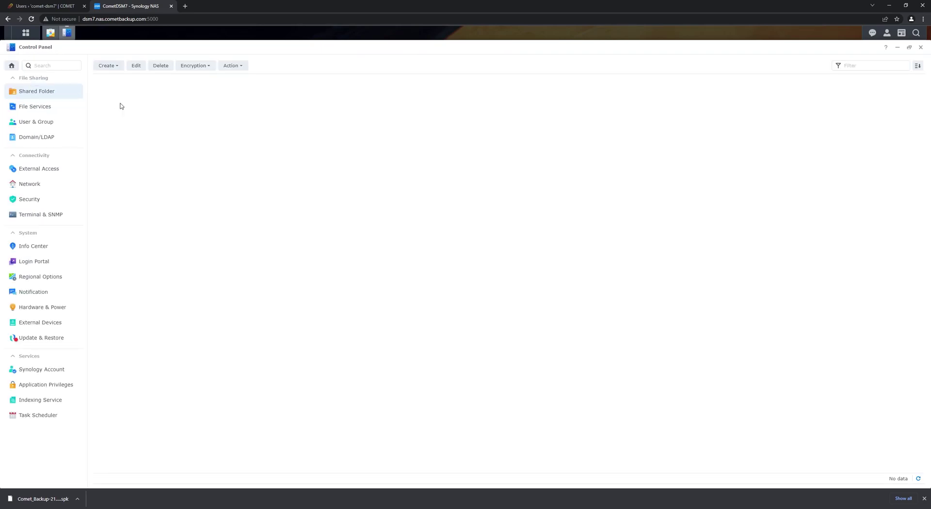
{"action": "left_click", "coordinate": [169, 107]}
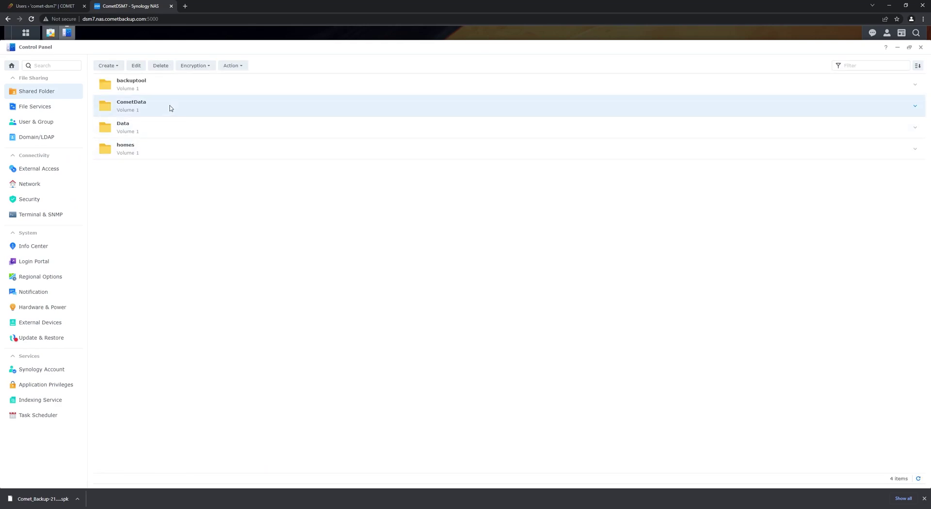
{"action": "left_click", "coordinate": [142, 67]}
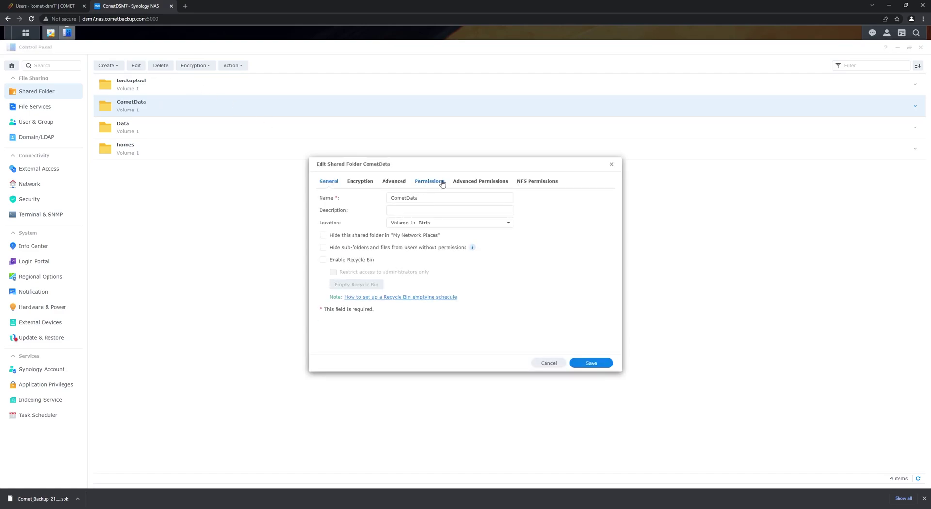
{"action": "left_click", "coordinate": [442, 183]}
{"action": "left_click", "coordinate": [406, 199]}
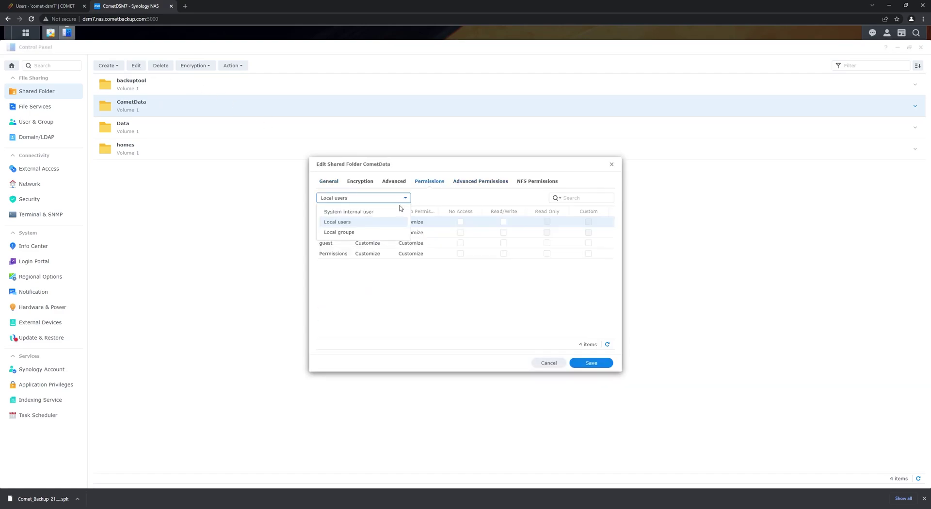
{"action": "left_click", "coordinate": [381, 212]}
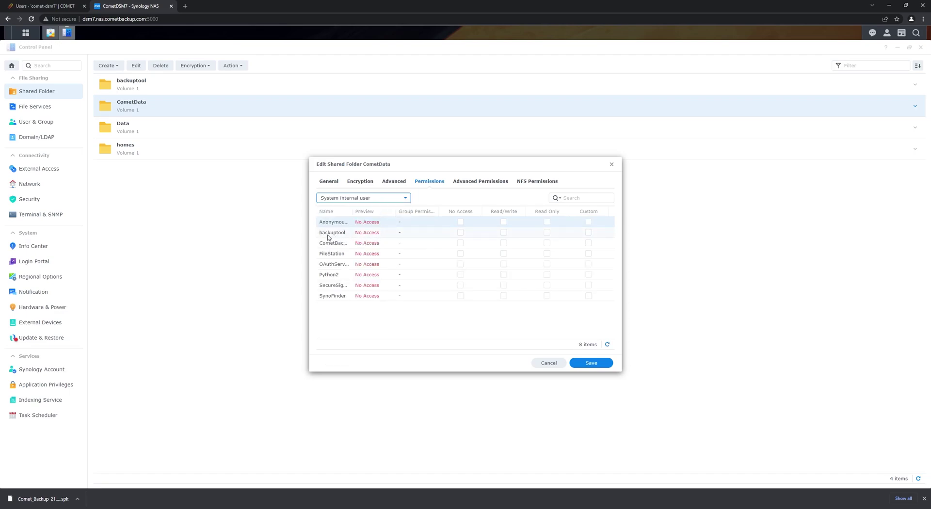
{"action": "left_click", "coordinate": [343, 237]}
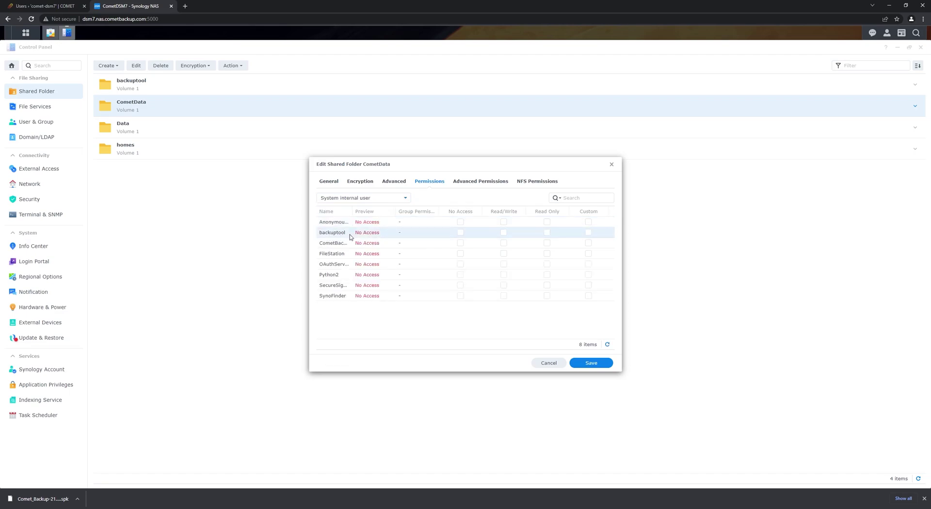
- Give backuptool a custom Allow permission on CometData, applied to All, with every Administration, Read and Write right
{"action": "left_click", "coordinate": [588, 233]}
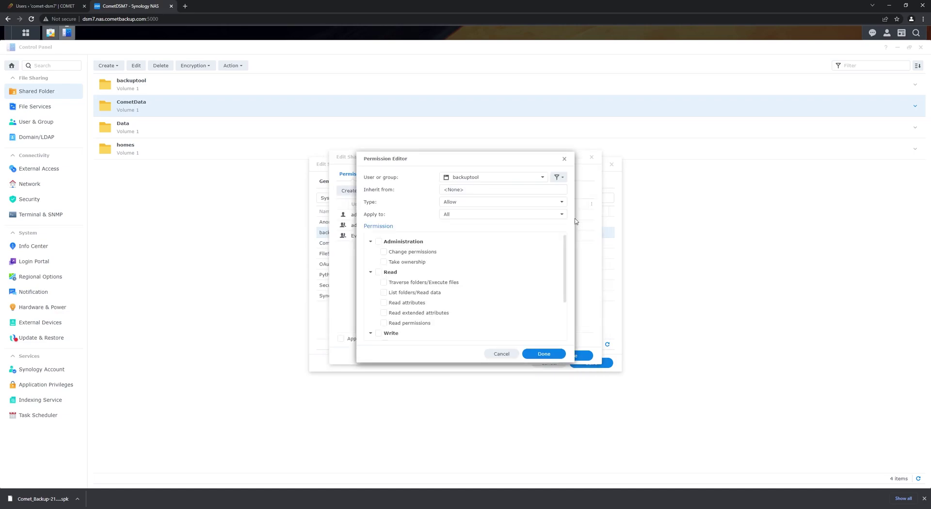
{"action": "left_click", "coordinate": [562, 214]}
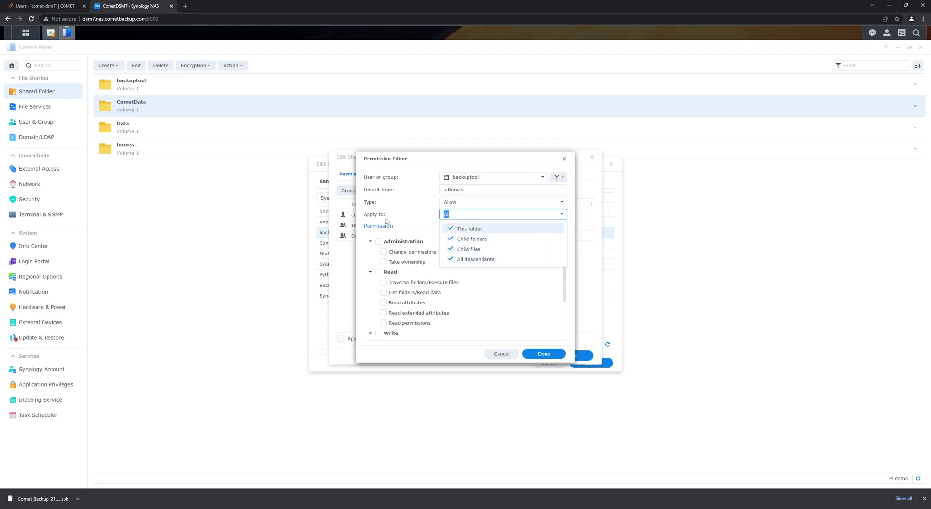
{"action": "left_click", "coordinate": [379, 242]}
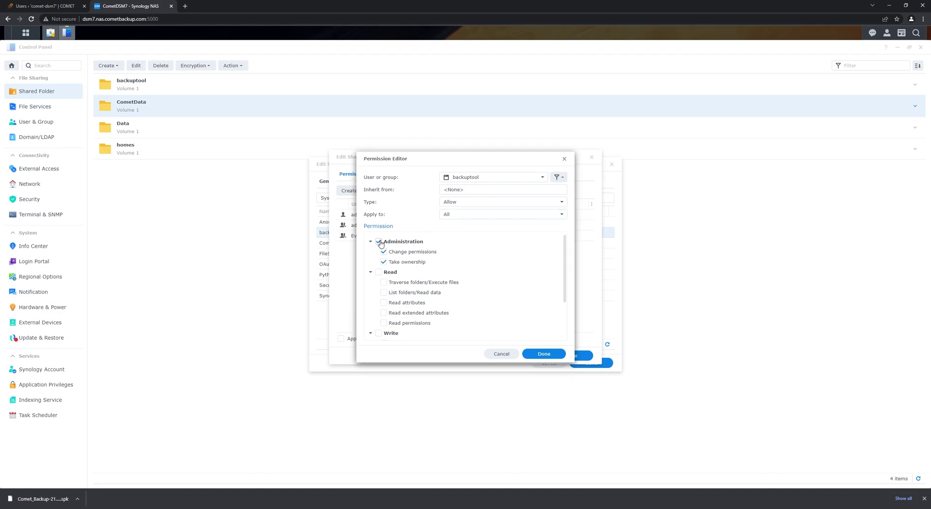
{"action": "left_click", "coordinate": [379, 272]}
{"action": "left_click", "coordinate": [379, 333]}
{"action": "left_click_drag", "start_coordinate": [566, 272], "coordinate": [570, 318]}
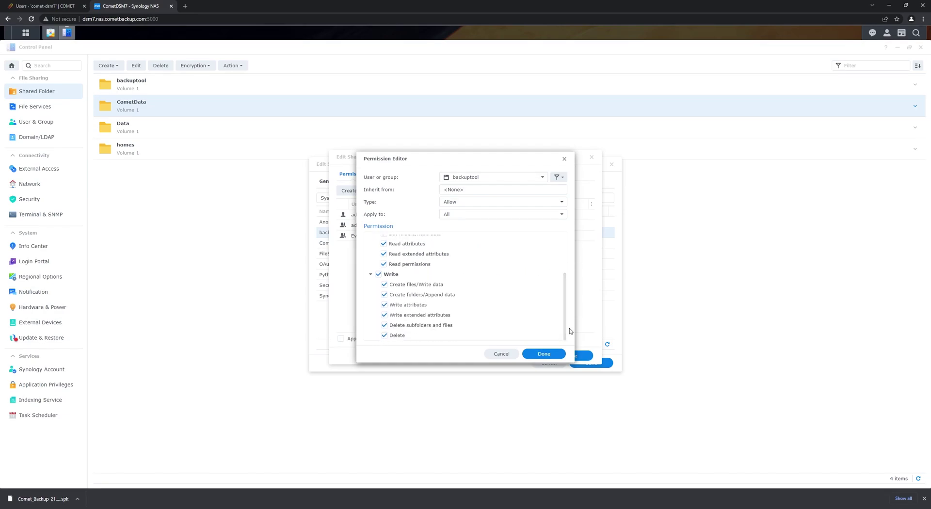
{"action": "left_click", "coordinate": [556, 354]}
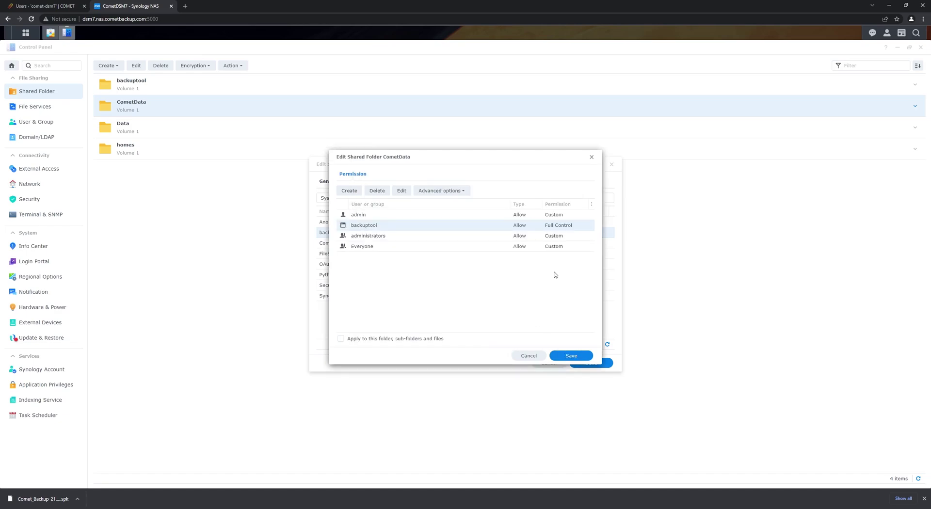
- Apply the custom permissions to this folder, sub-folders and files, and save the CometData shared folder settings
{"action": "left_click", "coordinate": [341, 339]}
{"action": "left_click", "coordinate": [583, 356]}
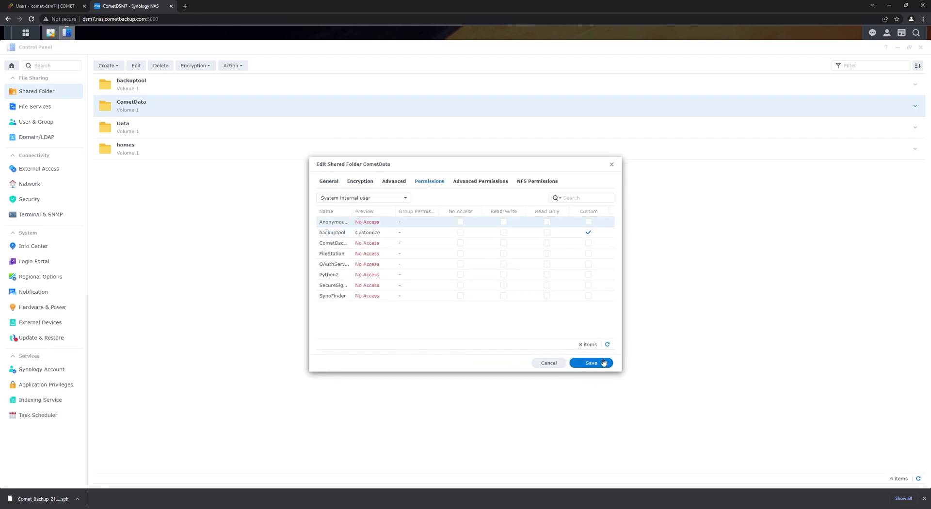
{"action": "left_click", "coordinate": [603, 364]}
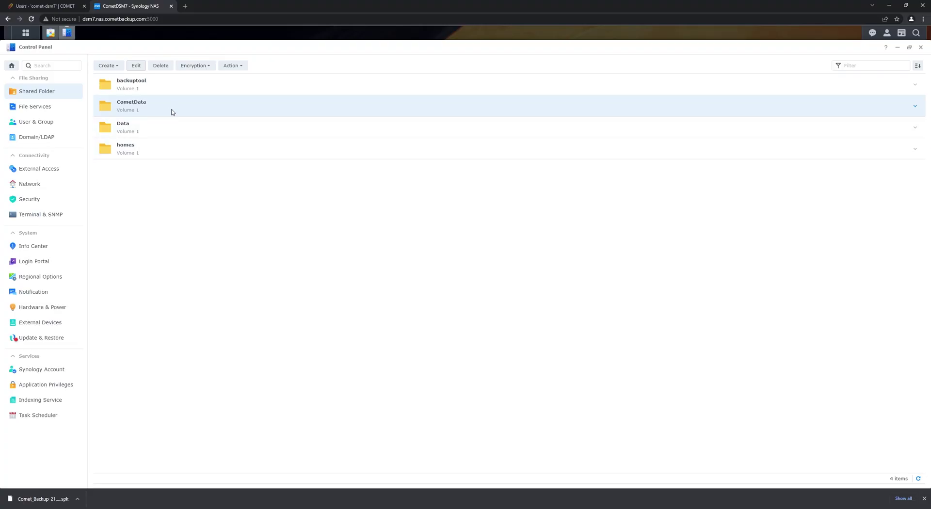
- Switch to Comet Server and start a Files and Folders protected item for the CometDSM7 device, proceeding to its item list
{"action": "left_click", "coordinate": [52, 7]}
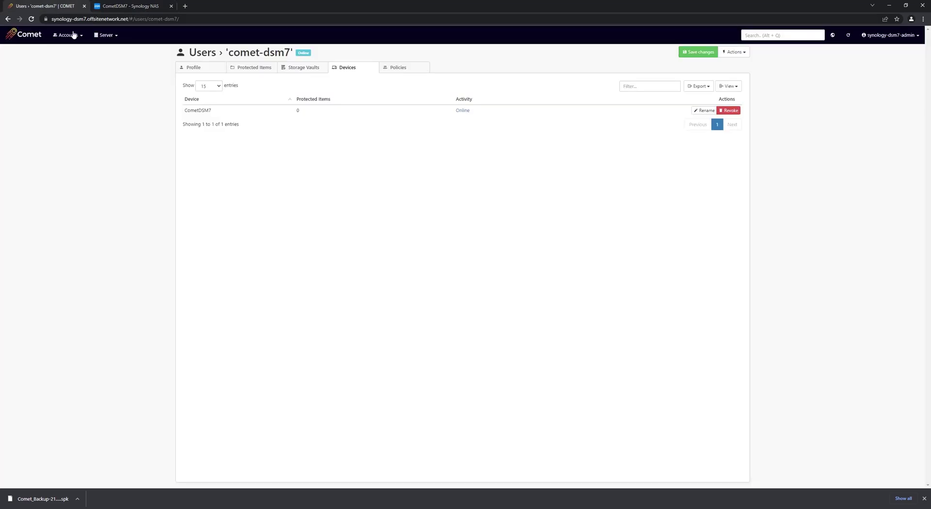
{"action": "left_click", "coordinate": [274, 68]}
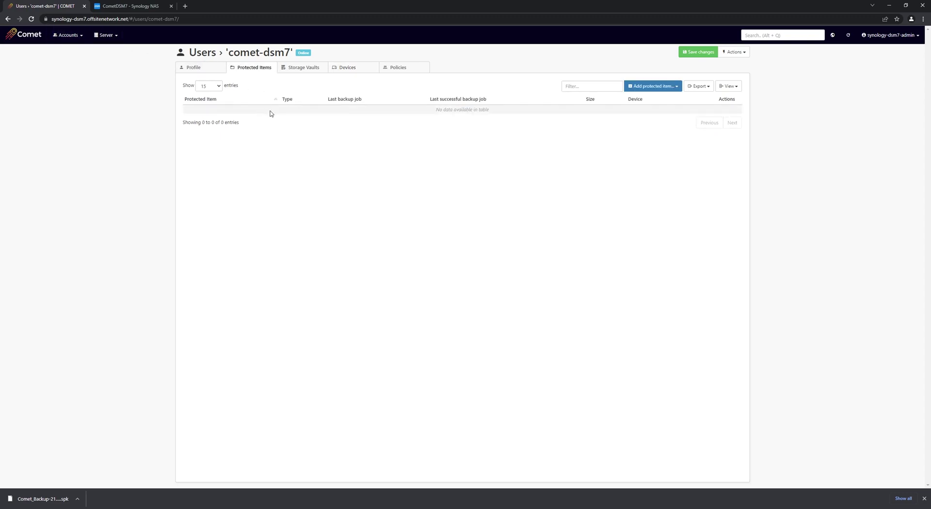
{"action": "left_click", "coordinate": [660, 87]}
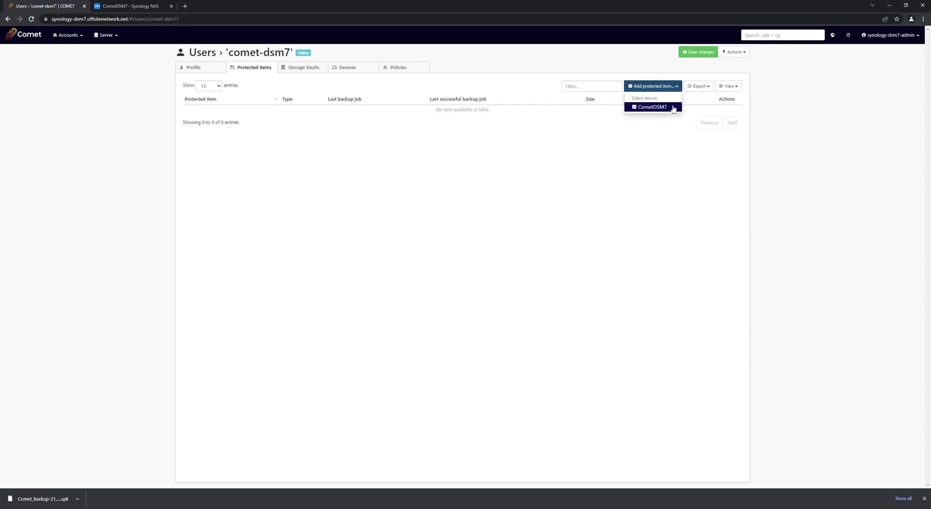
{"action": "left_click", "coordinate": [673, 107]}
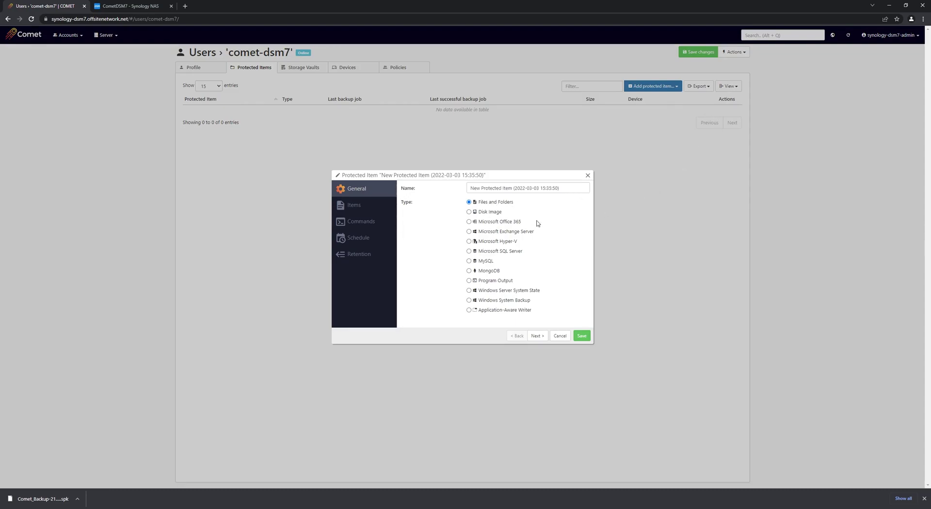
{"action": "left_click", "coordinate": [543, 336]}
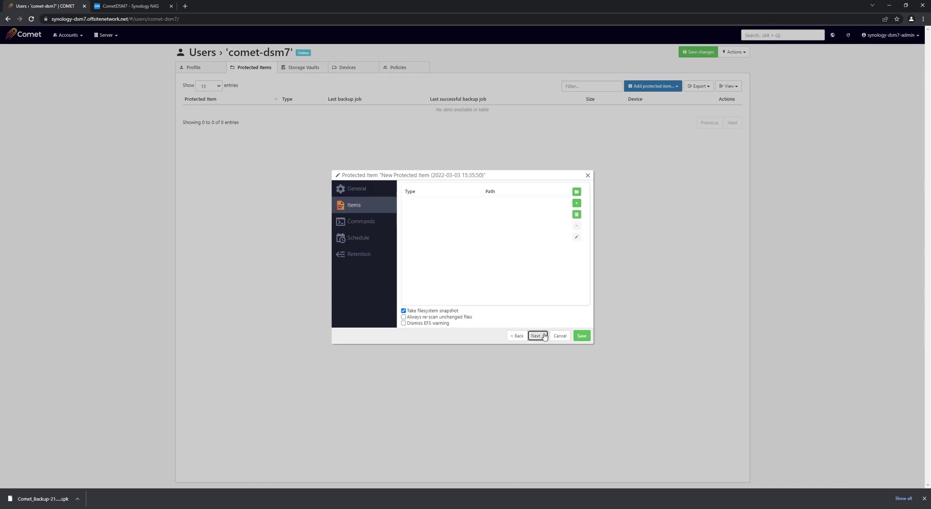
- Browse the device's file system for items to protect and expand the /volume1/CometData folder
{"action": "left_click", "coordinate": [577, 191]}
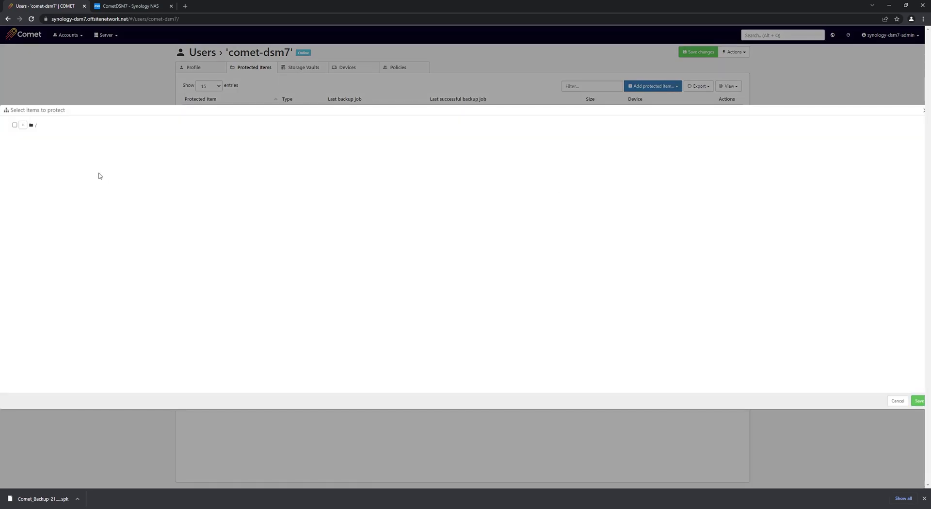
{"action": "left_click", "coordinate": [23, 126]}
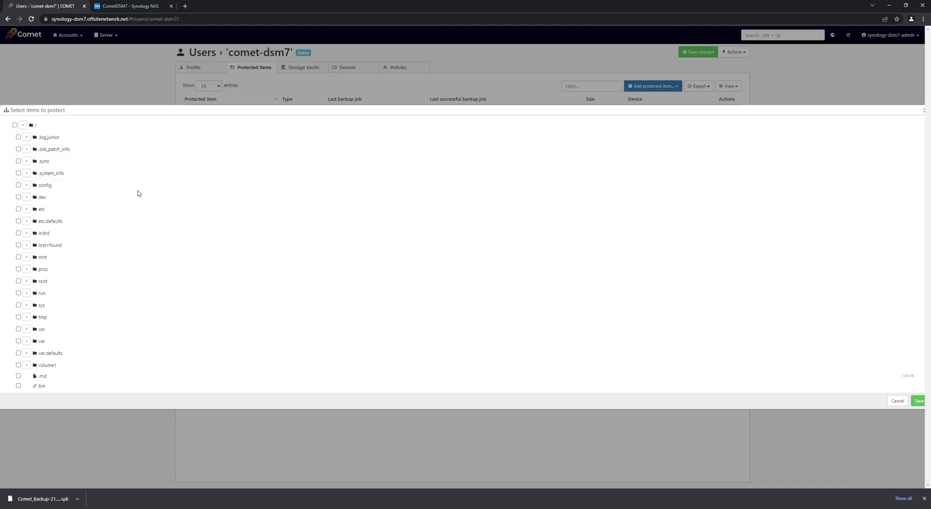
{"action": "scroll", "coordinate": [138, 193], "scroll_direction": "down", "scroll_amount": 1}
{"action": "left_click", "coordinate": [27, 316]}
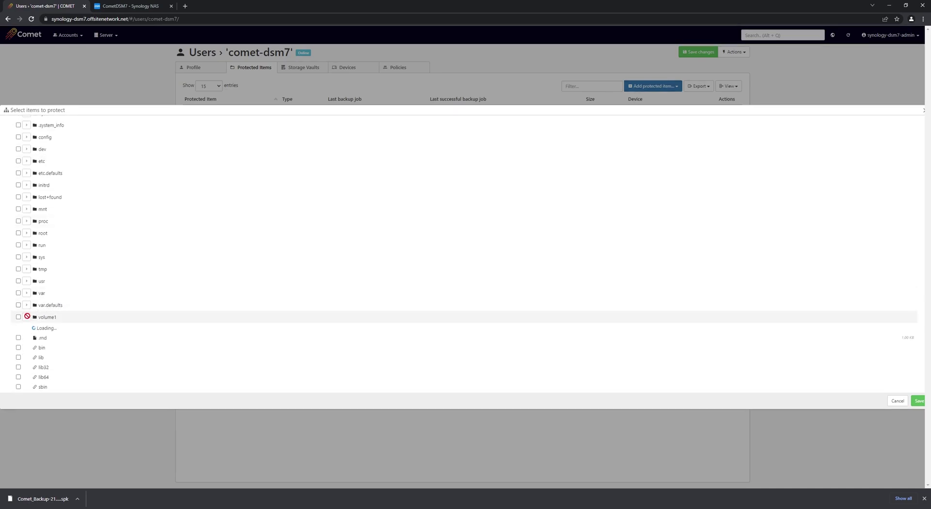
{"action": "scroll", "coordinate": [112, 312], "scroll_direction": "down", "scroll_amount": 5}
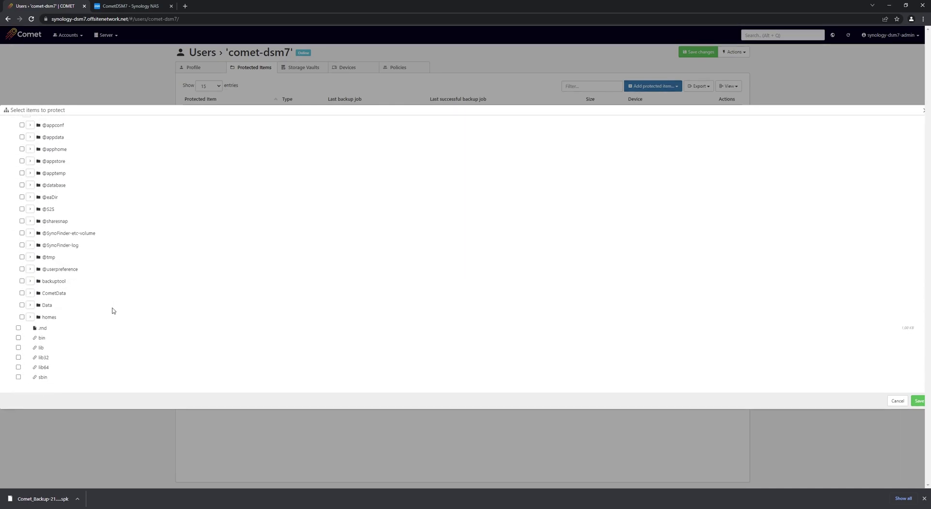
{"action": "left_click", "coordinate": [30, 293]}
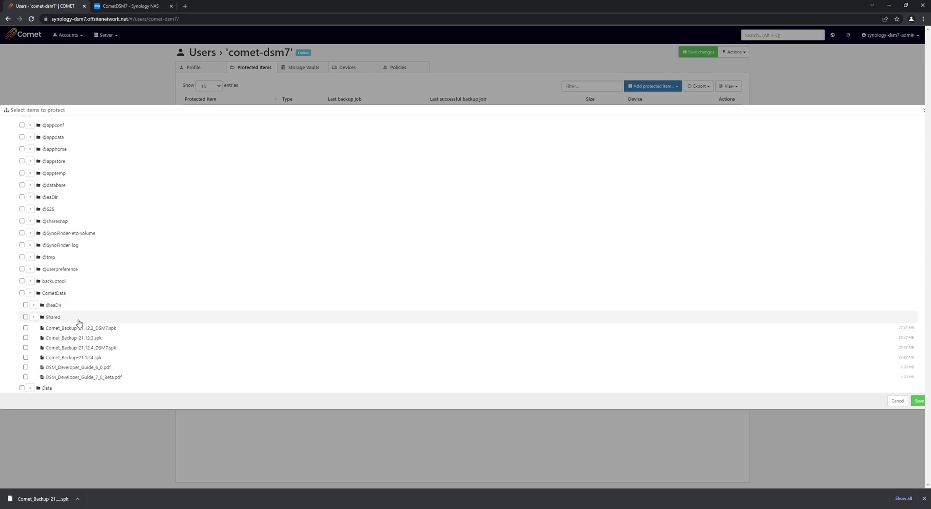
- Include Comet_Backup-21.12.3_DSM7.spk, Comet_Backup-21.12.3.spk, DSM_Developer_Guide_6_0.pdf and DSM_Developer_Guide_7_0_Beta.pdf, and save the protected item
{"action": "scroll", "coordinate": [79, 323], "scroll_direction": "down", "scroll_amount": 1}
{"action": "left_click", "coordinate": [26, 292]}
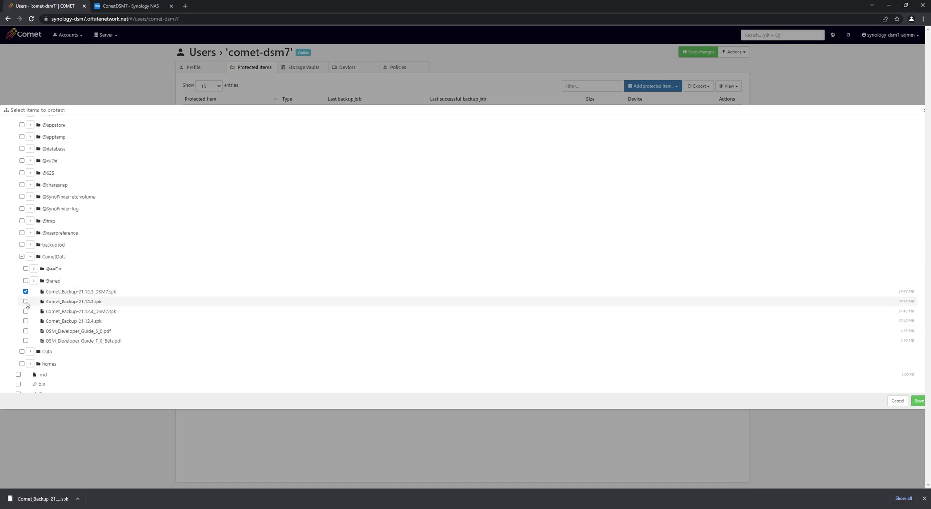
{"action": "left_click", "coordinate": [25, 301]}
{"action": "left_click", "coordinate": [26, 331]}
{"action": "left_click", "coordinate": [26, 340]}
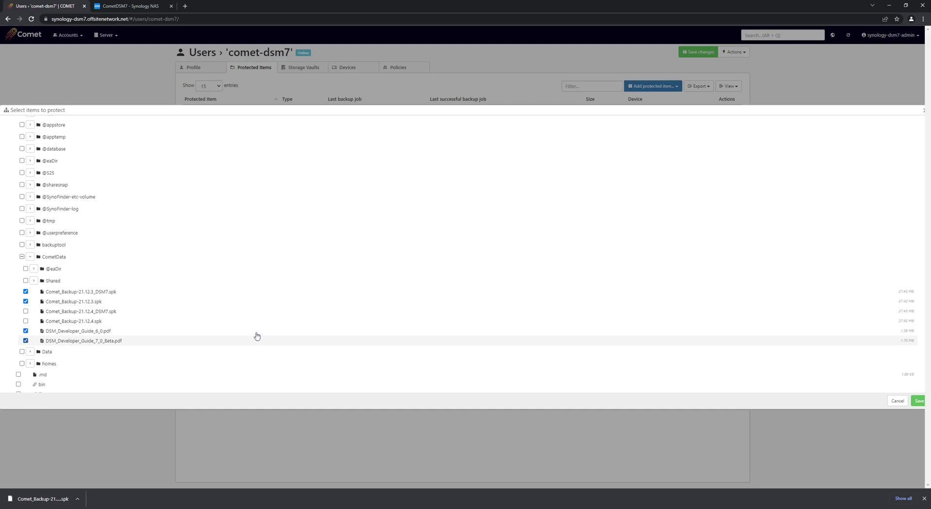
{"action": "left_click", "coordinate": [921, 402]}
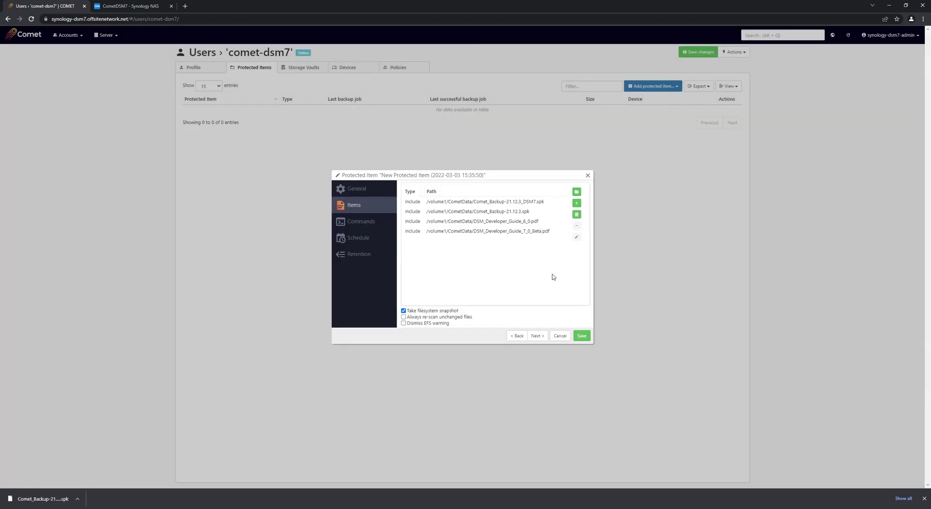
{"action": "left_click", "coordinate": [586, 337]}
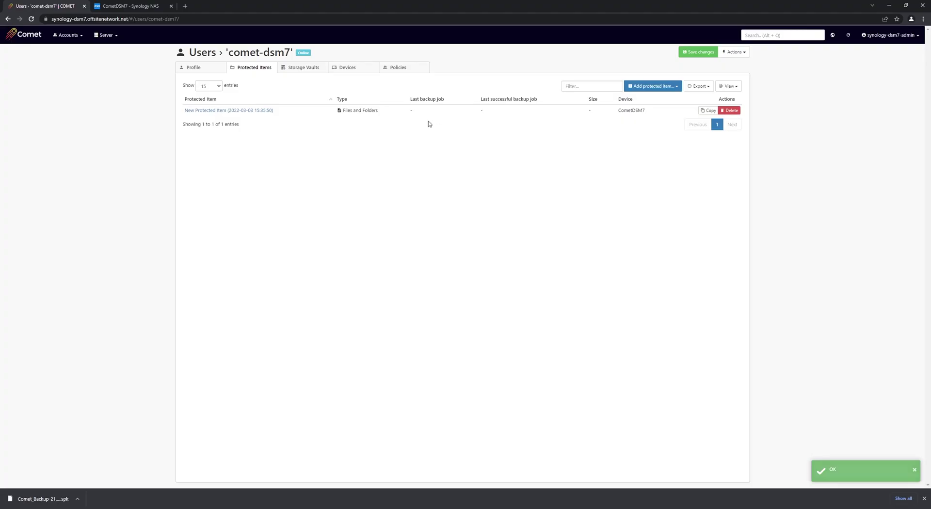
- Run a backup of the new protected item on the CometDSM7 device to the Storage by synology-dsm7 vault
{"action": "left_click", "coordinate": [362, 69]}
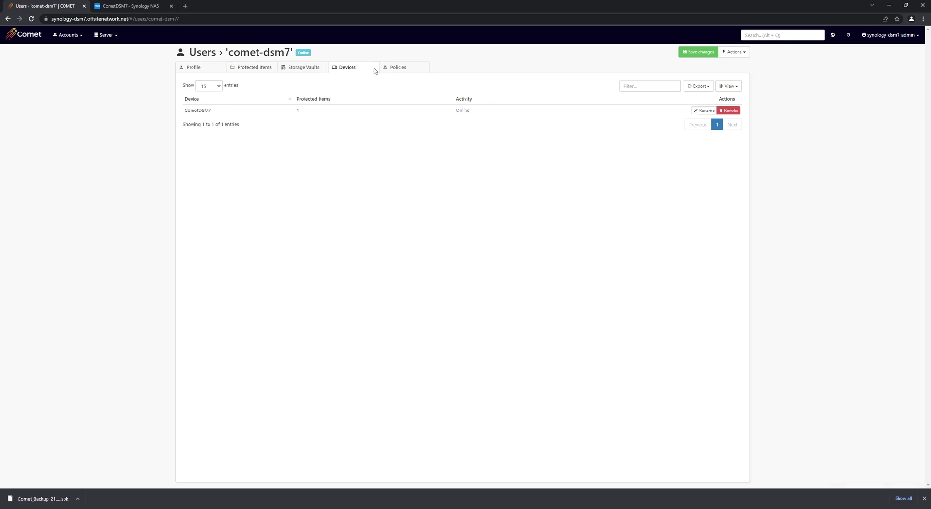
{"action": "left_click", "coordinate": [467, 112]}
{"action": "left_click", "coordinate": [442, 237]}
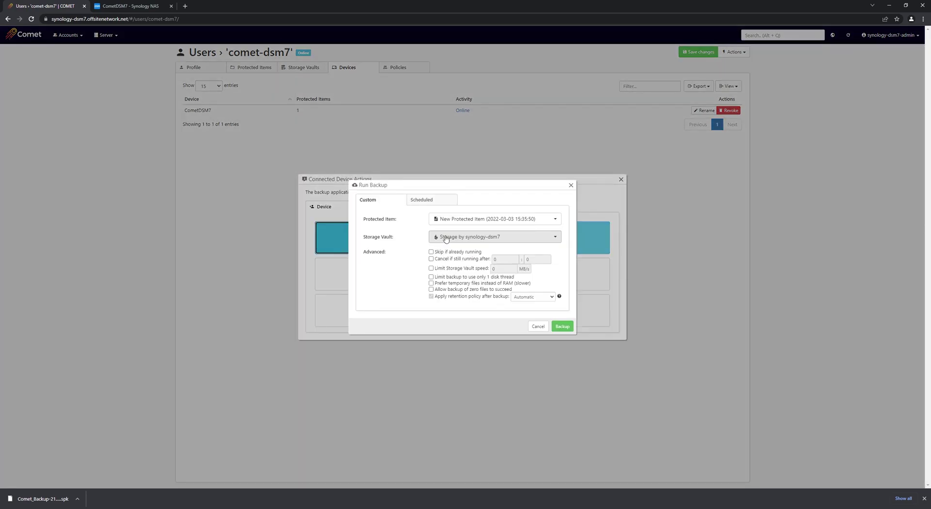
{"action": "left_click", "coordinate": [563, 326]}
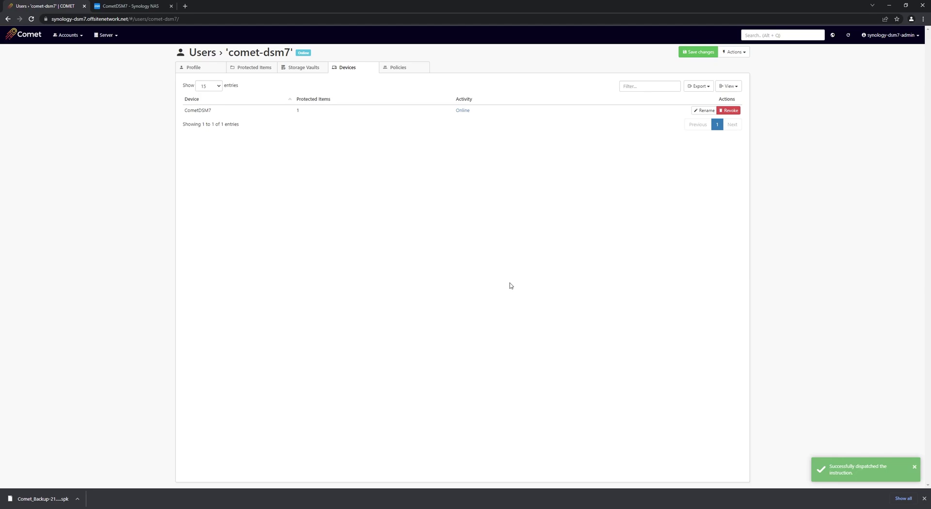
- Search the job history for recent and incomplete jobs to check the backup
{"action": "left_click", "coordinate": [81, 36]}
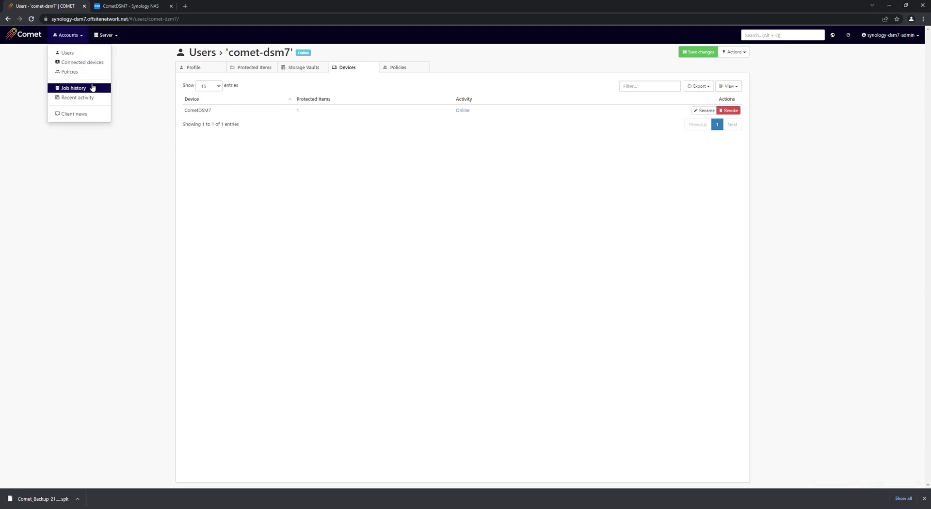
{"action": "left_click", "coordinate": [73, 88]}
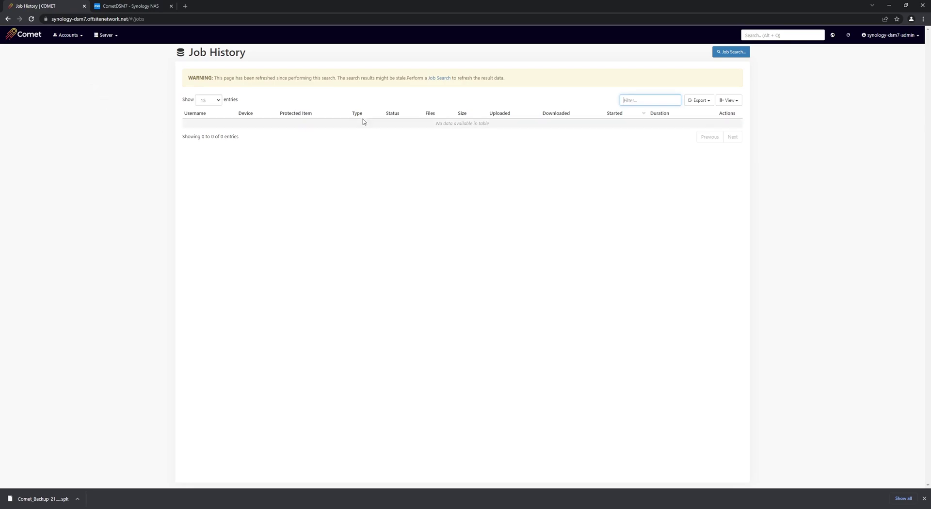
{"action": "left_click", "coordinate": [444, 79]}
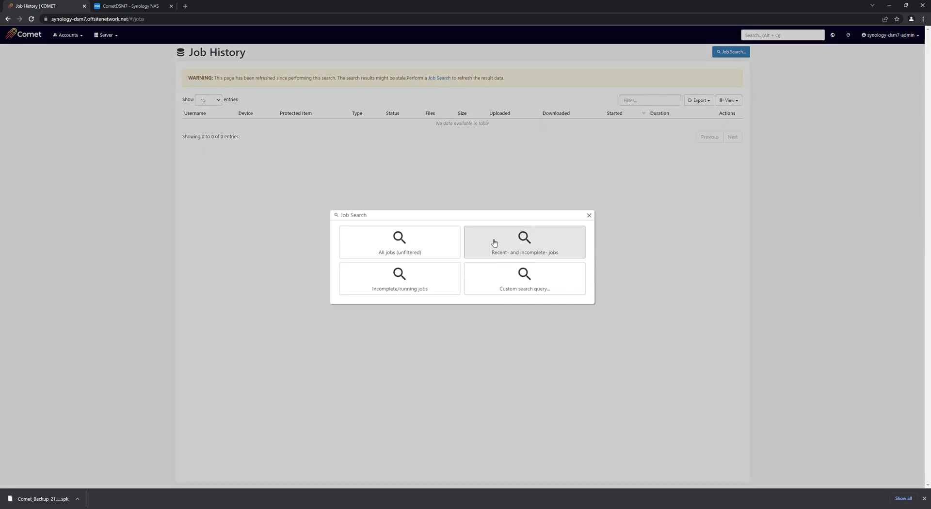
{"action": "left_click", "coordinate": [473, 253]}
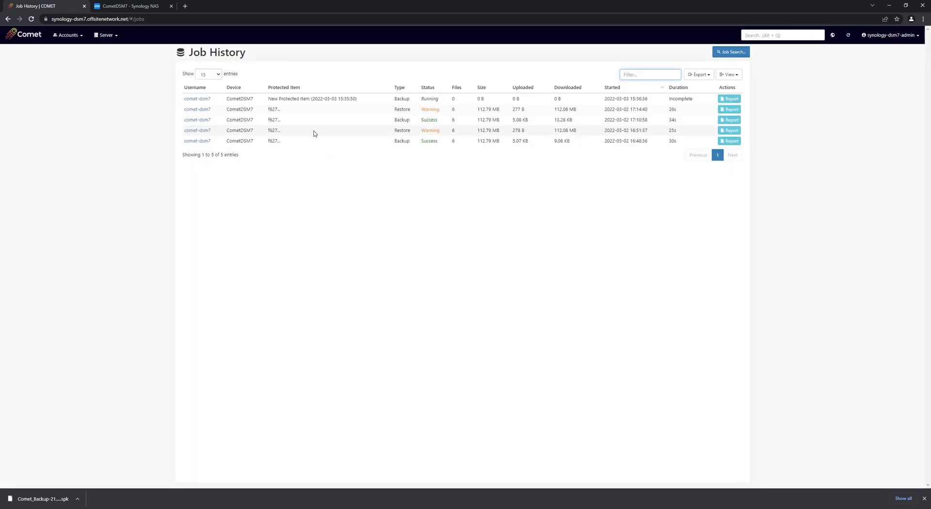
- Follow the running backup job's report with auto refresh and examine its log and list of backed-up files
{"action": "left_click", "coordinate": [194, 100]}
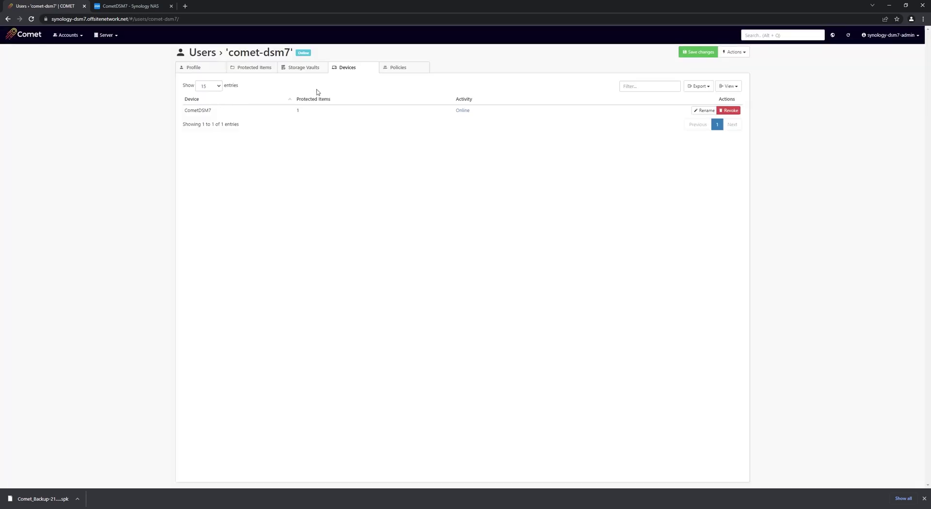
{"action": "key", "text": "alt+Left"}
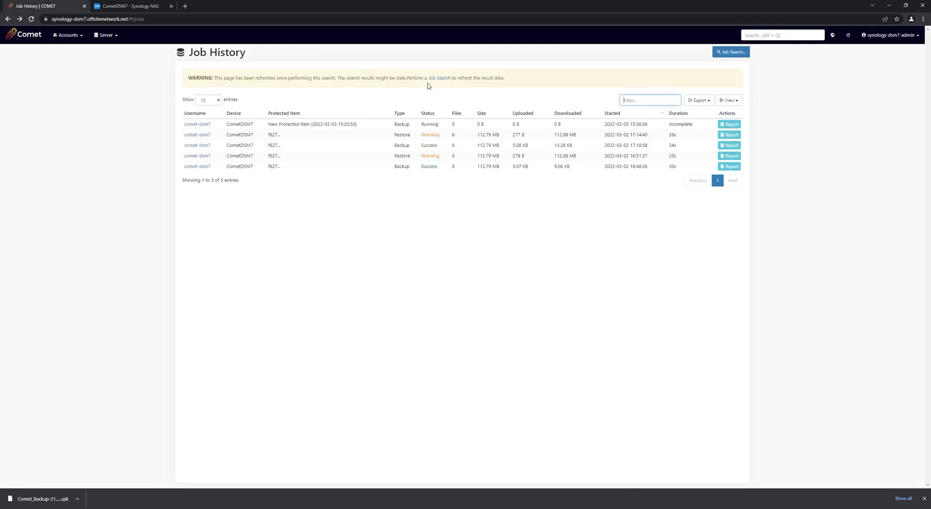
{"action": "left_click", "coordinate": [729, 127]}
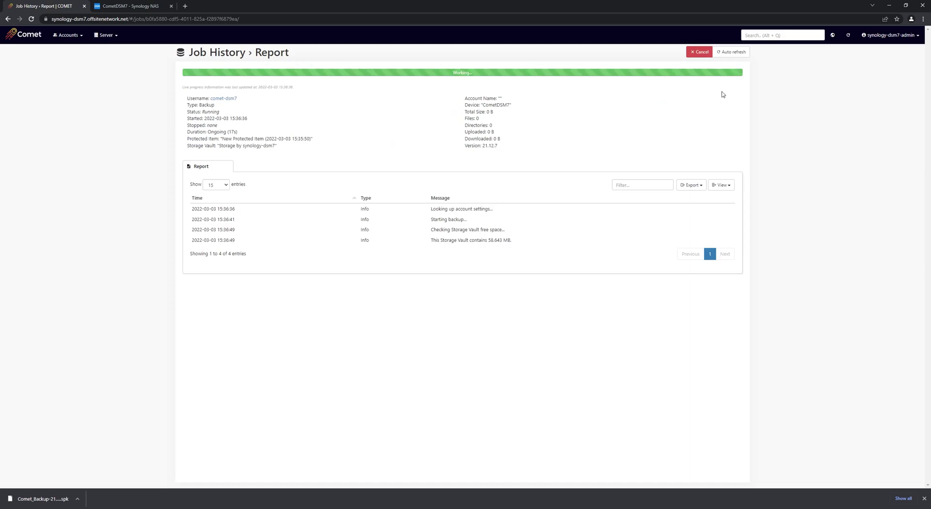
{"action": "left_click", "coordinate": [742, 51]}
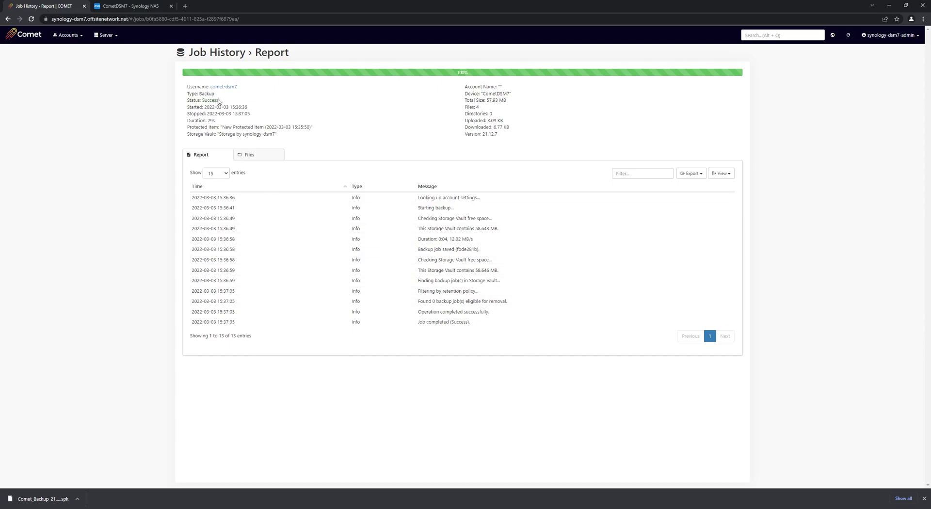
{"action": "left_click", "coordinate": [269, 155]}
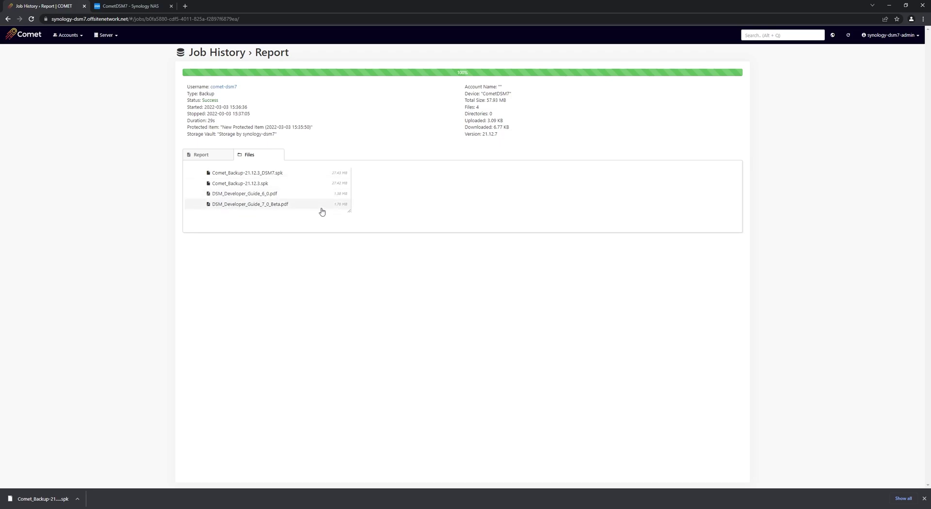
{"action": "left_click", "coordinate": [224, 156]}
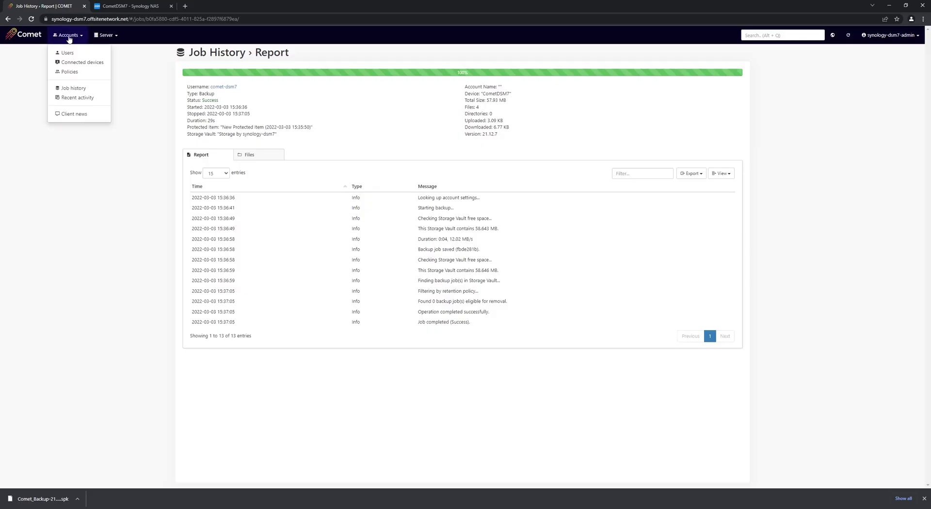
{"action": "left_click", "coordinate": [77, 52]}
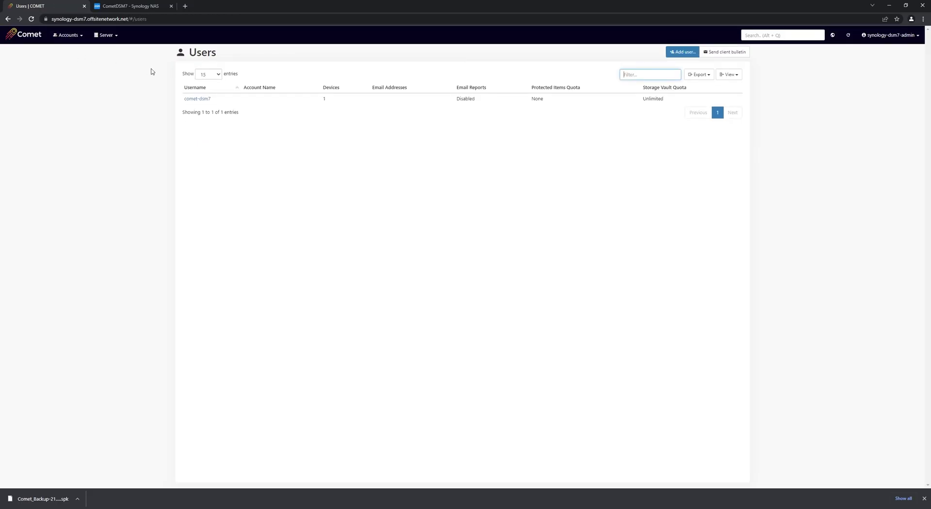
- Switch to Synology DSM and delete DSM_Developer_Guide_6_0.pdf and DSM_Developer_Guide_7_0_Beta.pdf from the CometData folder in File Station
{"action": "left_click", "coordinate": [161, 7]}
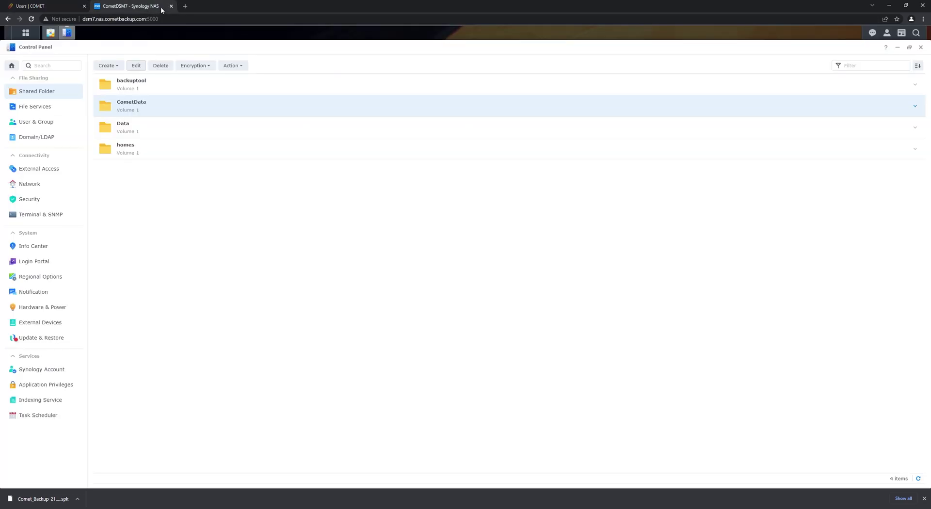
{"action": "left_click", "coordinate": [921, 47]}
{"action": "left_click", "coordinate": [27, 151]}
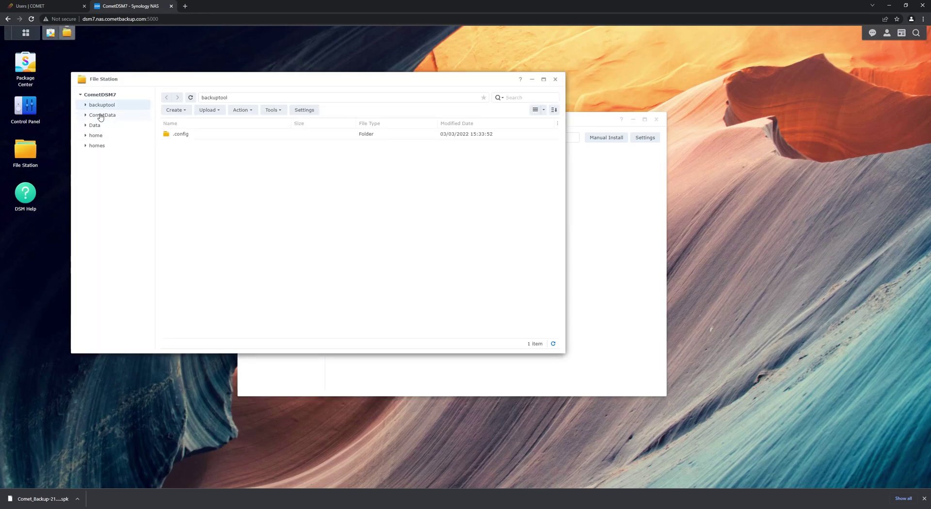
{"action": "left_click", "coordinate": [97, 115]}
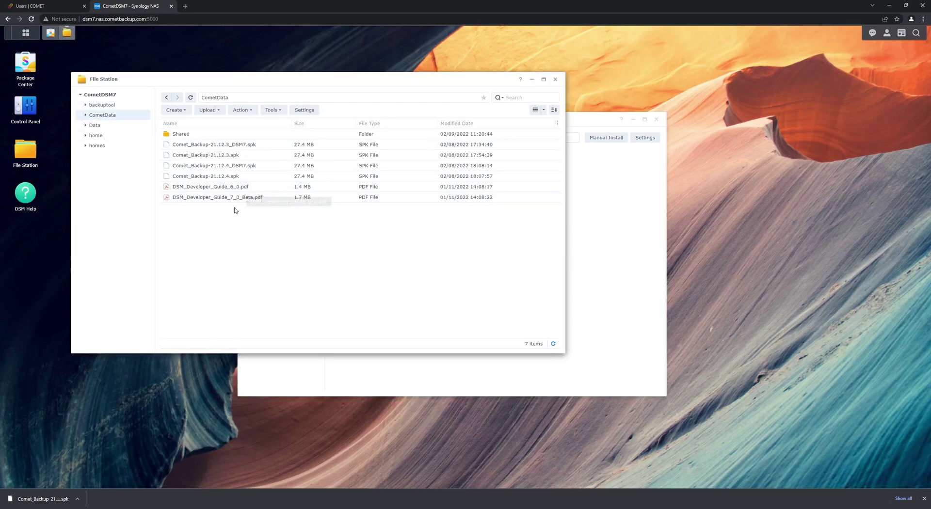
{"action": "left_click", "coordinate": [205, 188]}
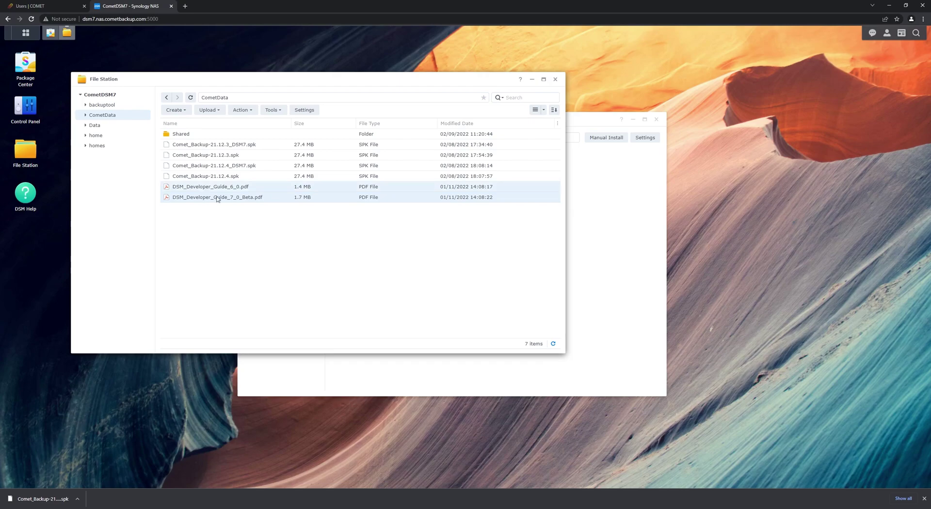
{"action": "right_click", "coordinate": [368, 196]}
{"action": "left_click", "coordinate": [391, 308]}
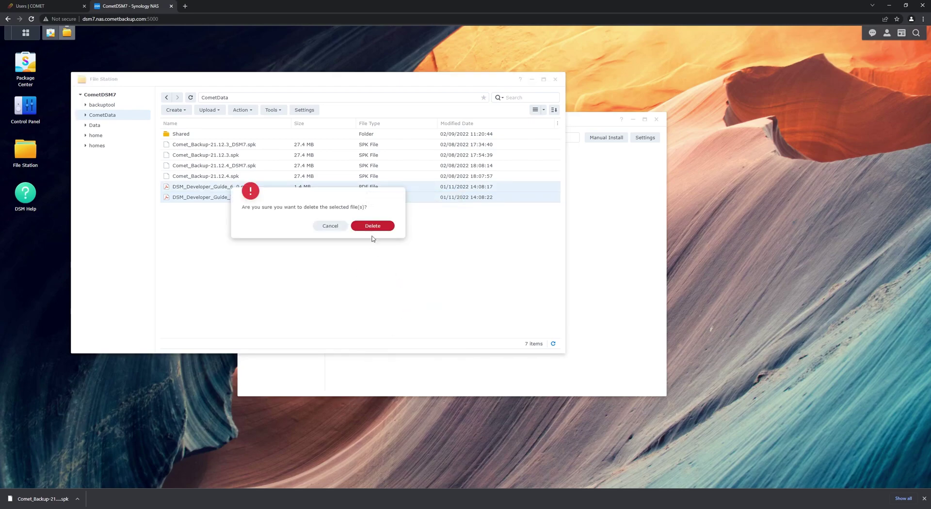
{"action": "left_click", "coordinate": [375, 226]}
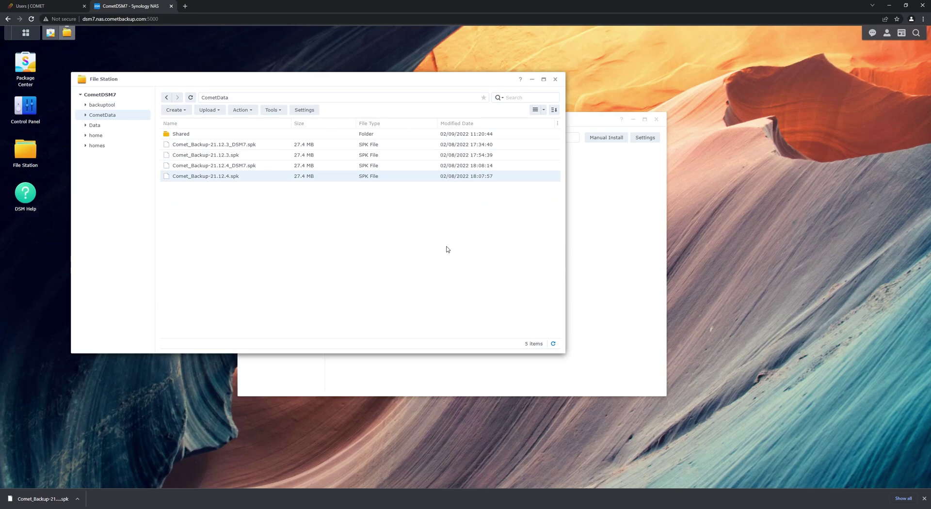
- Switch to Comet Server and start a restore on comet-dsm7's CometDSM7 device from Storage by synology-dsm7, choosing the protected item's Latest snapshot
{"action": "left_click", "coordinate": [29, 5]}
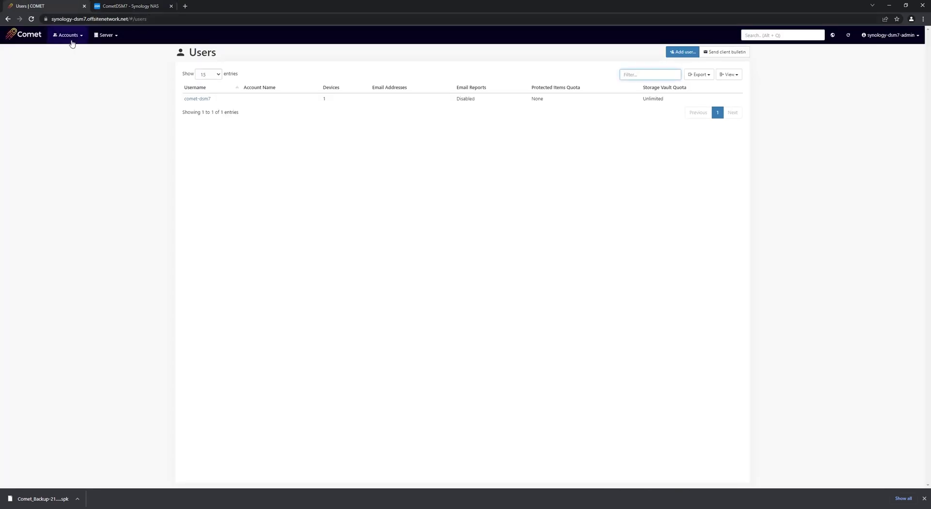
{"action": "left_click", "coordinate": [209, 100]}
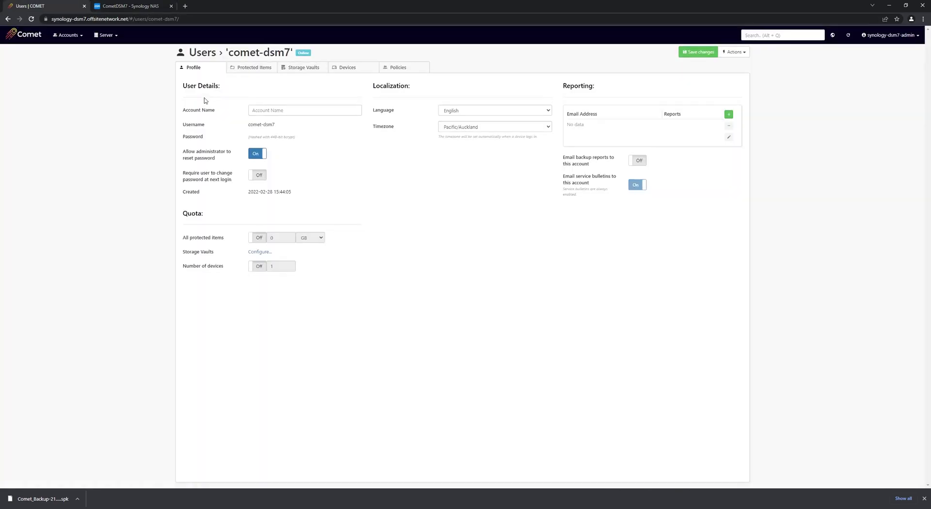
{"action": "left_click", "coordinate": [366, 71]}
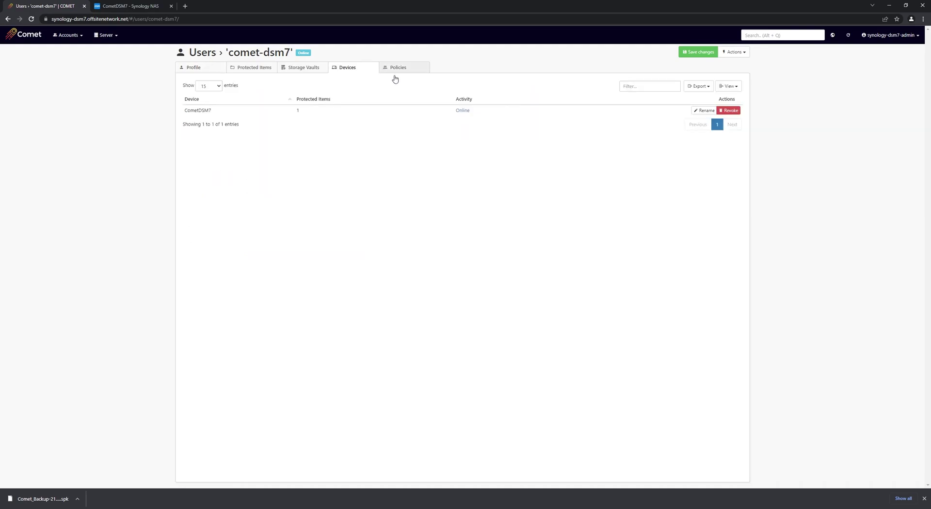
{"action": "left_click", "coordinate": [465, 111]}
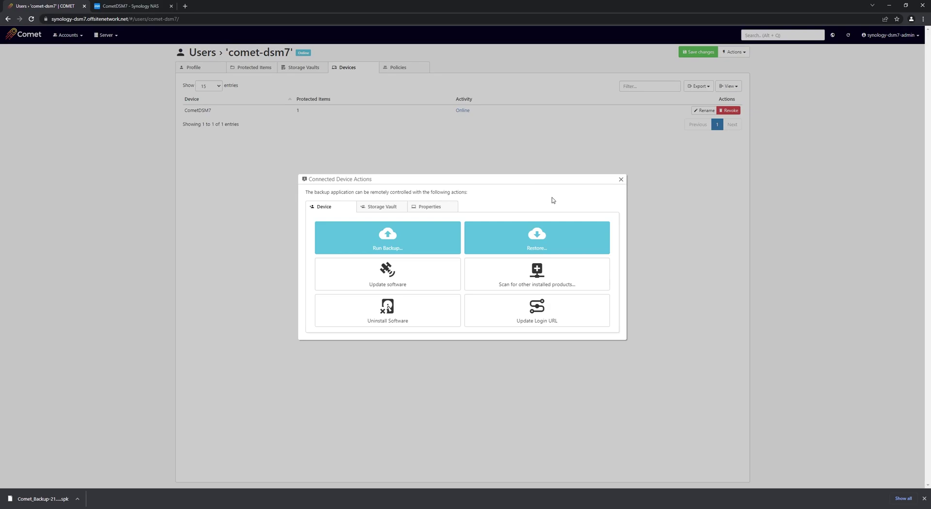
{"action": "left_click", "coordinate": [558, 242]}
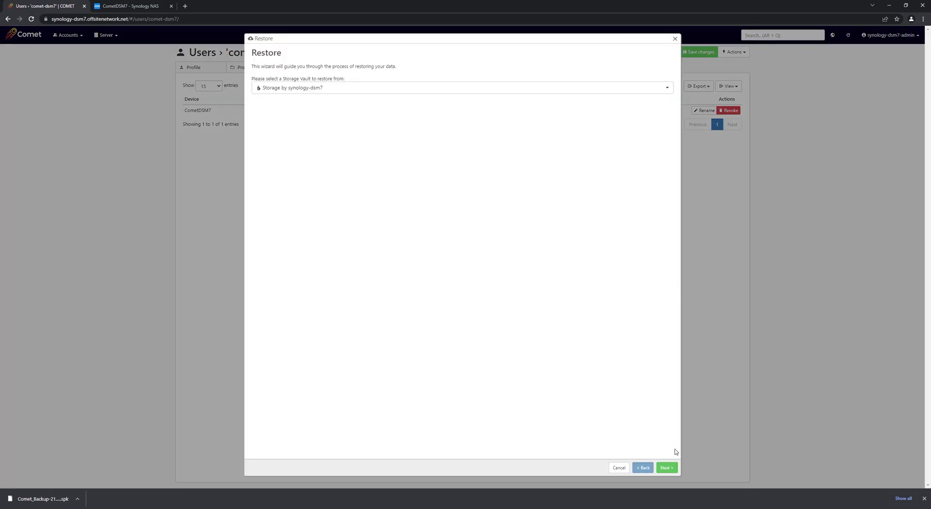
{"action": "left_click", "coordinate": [669, 468]}
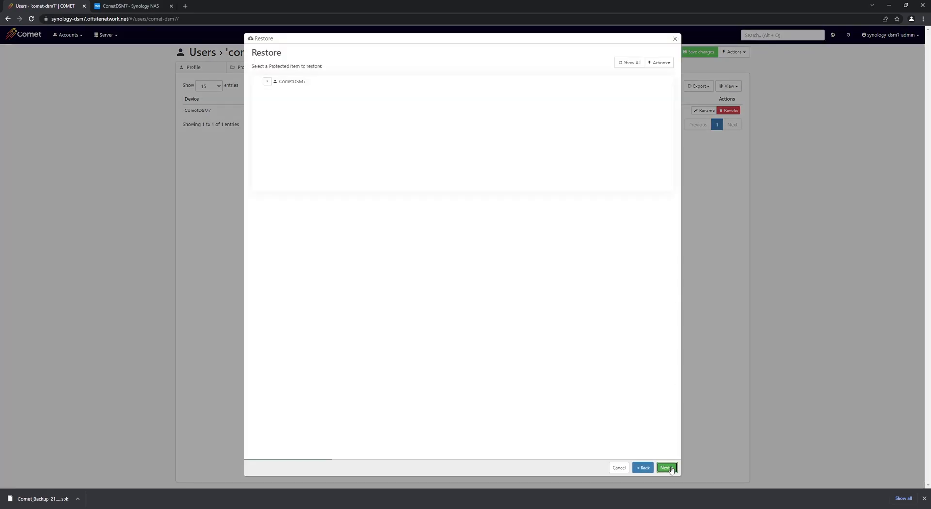
{"action": "left_click", "coordinate": [266, 82]}
{"action": "left_click", "coordinate": [270, 94]}
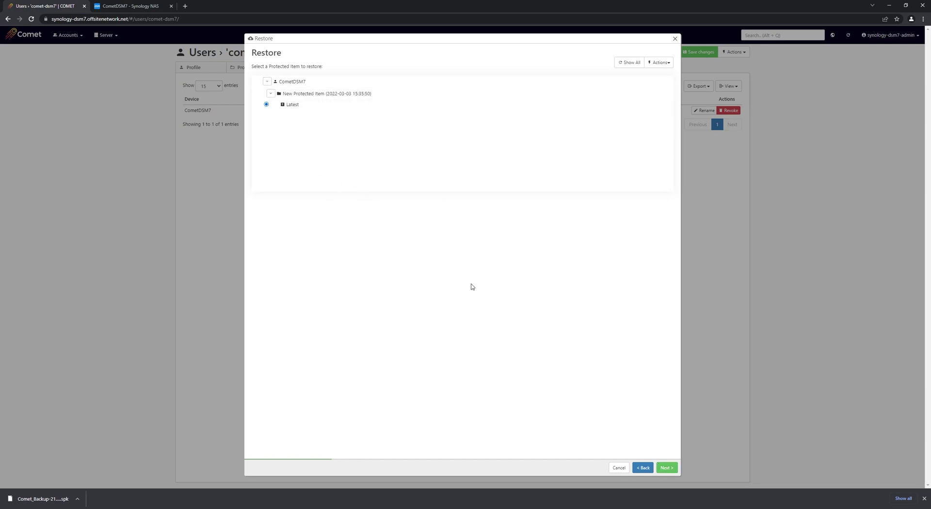
- Restore all items as Files and Folders to their original paths, overwriting existing files
{"action": "left_click", "coordinate": [673, 469]}
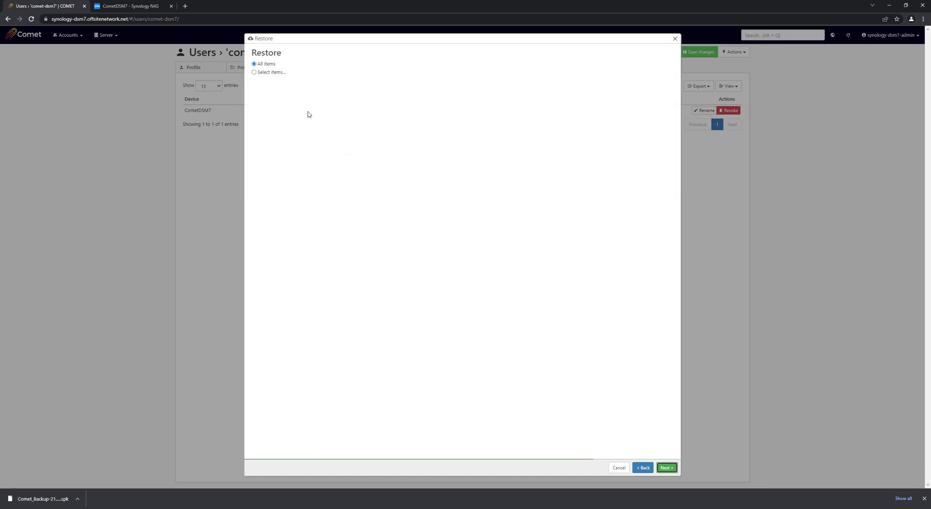
{"action": "left_click", "coordinate": [676, 470]}
{"action": "left_click", "coordinate": [277, 122]}
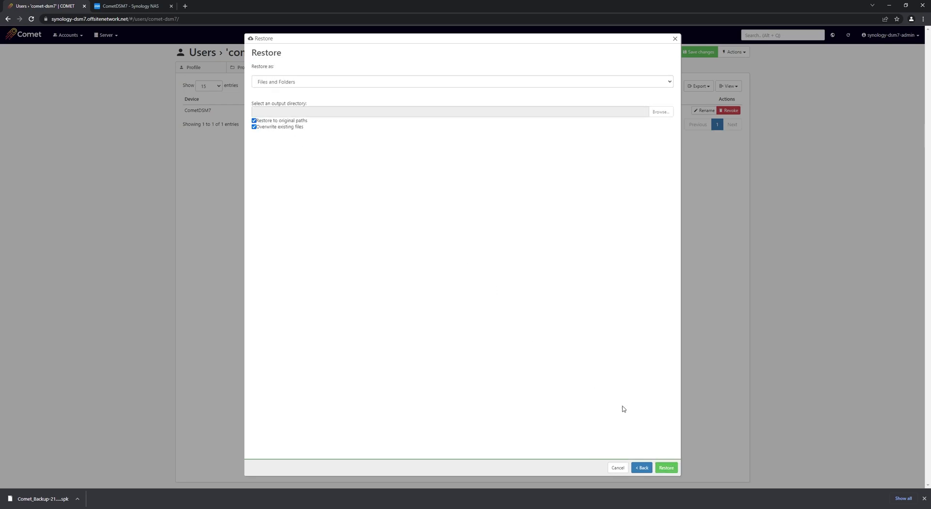
{"action": "left_click", "coordinate": [673, 468]}
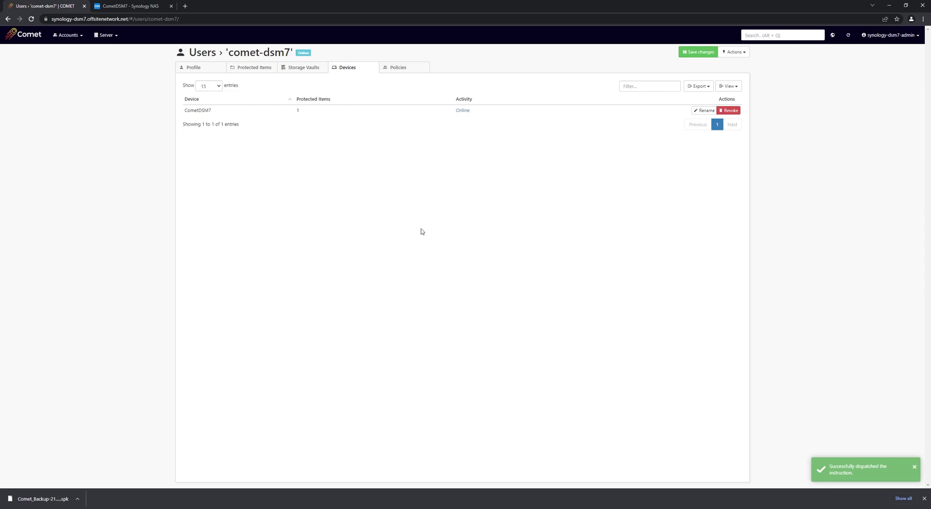
- Search the job history for recent and incomplete jobs and follow the restore job's report with auto refresh
{"action": "left_click", "coordinate": [80, 35]}
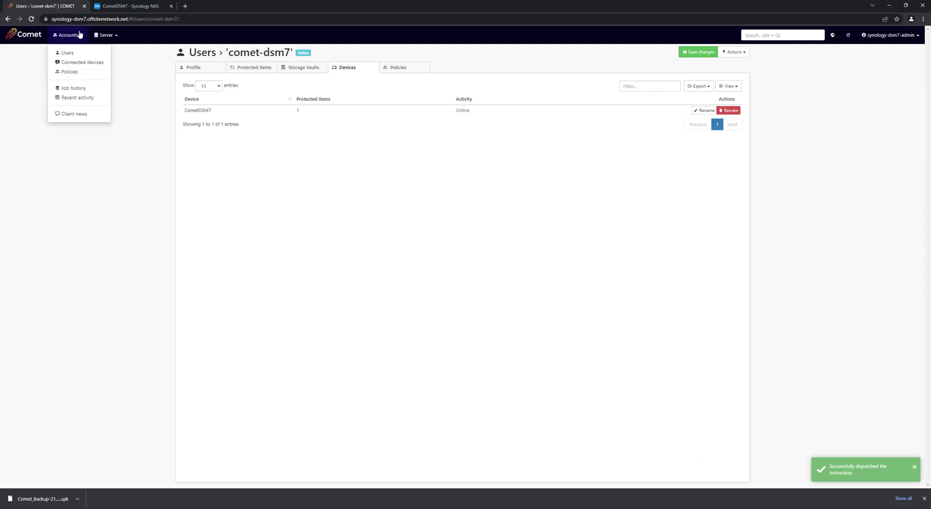
{"action": "left_click", "coordinate": [72, 88]}
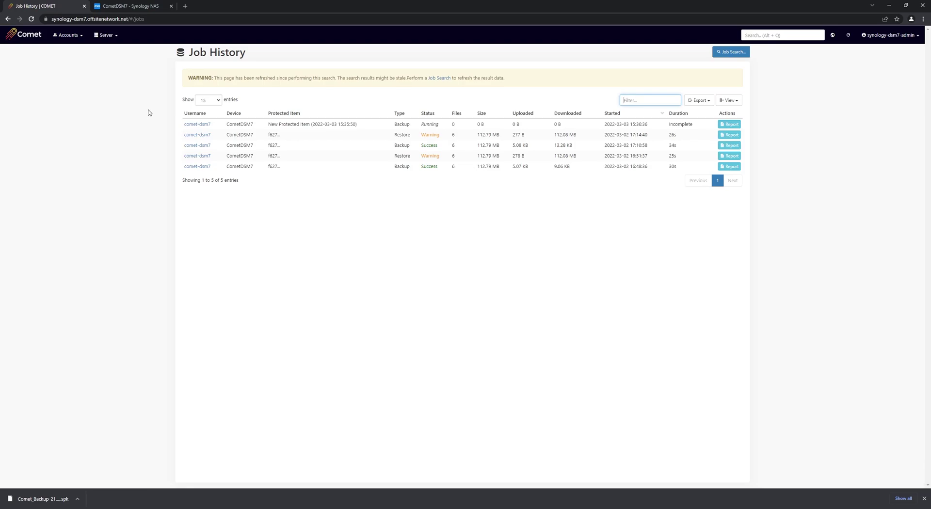
{"action": "left_click", "coordinate": [439, 78]}
{"action": "left_click", "coordinate": [555, 246]}
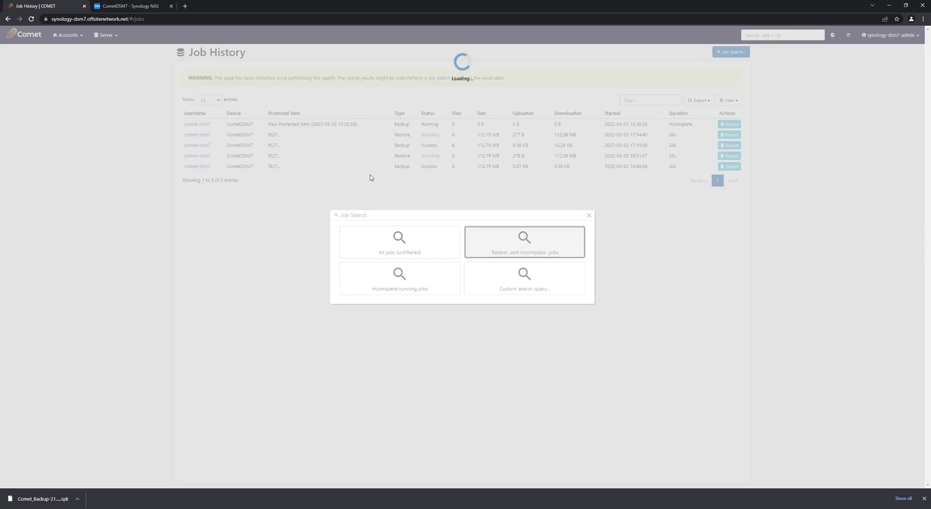
{"action": "left_click", "coordinate": [730, 99]}
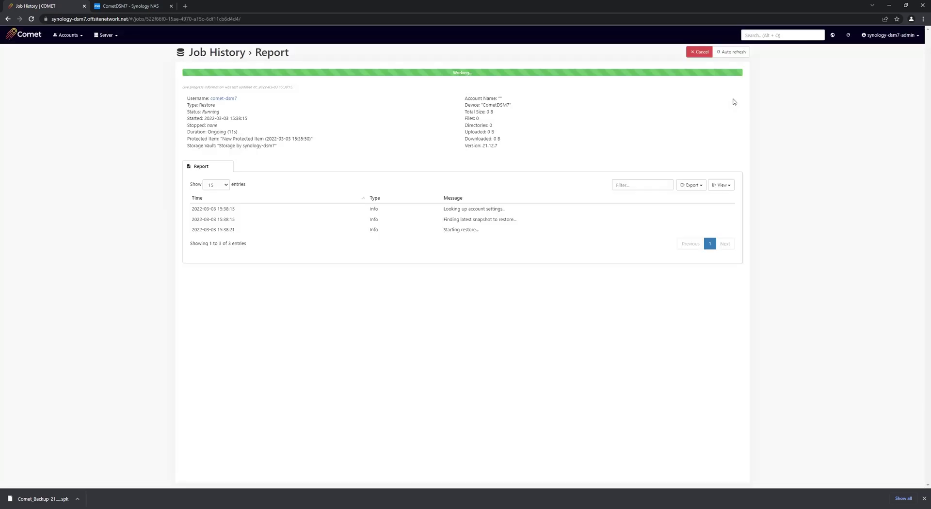
{"action": "left_click", "coordinate": [747, 53]}
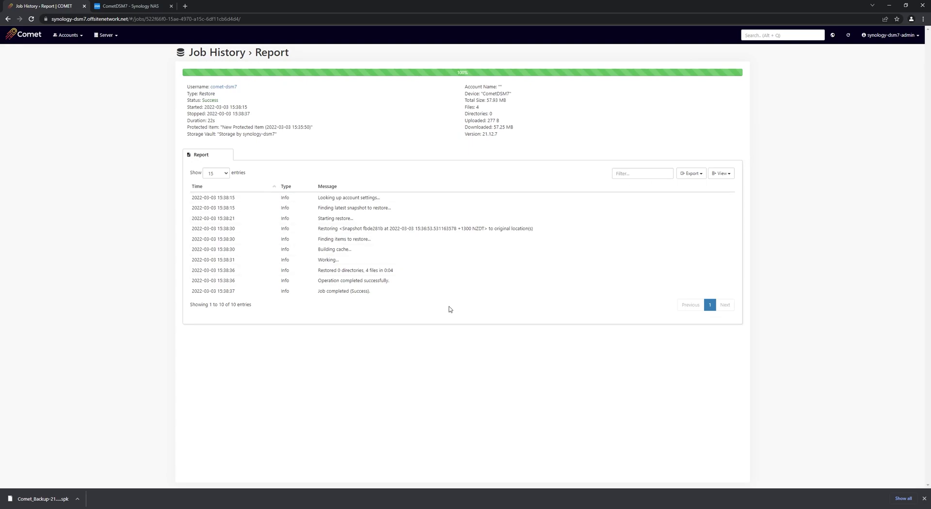
- Switch to Synology DSM, refresh the CometData folder in File Station, and stop the Comet Backup package service in Package Center
{"action": "left_click", "coordinate": [133, 6]}
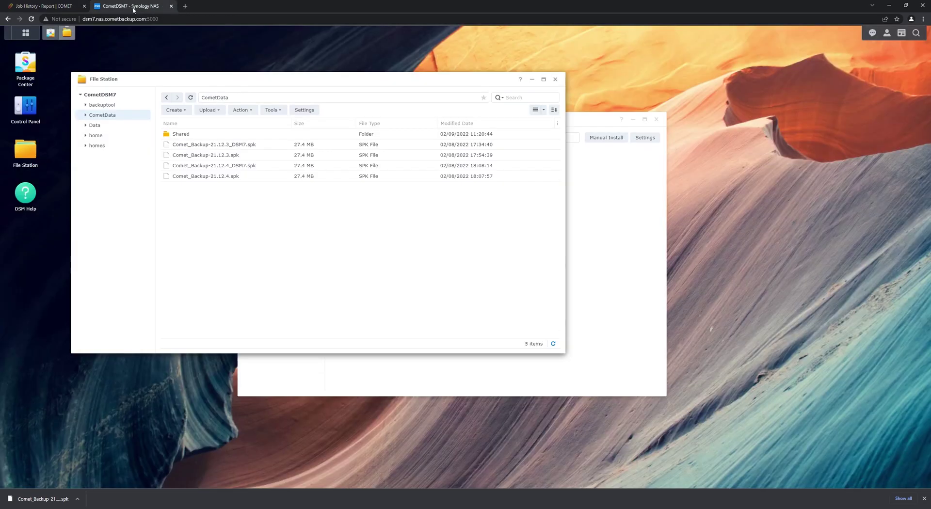
{"action": "left_click", "coordinate": [191, 98]}
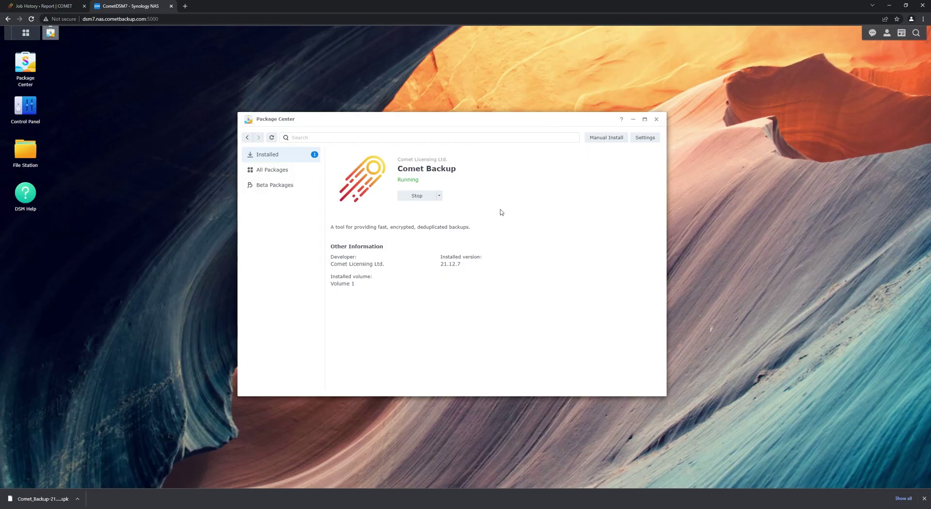
{"action": "left_click", "coordinate": [425, 197]}
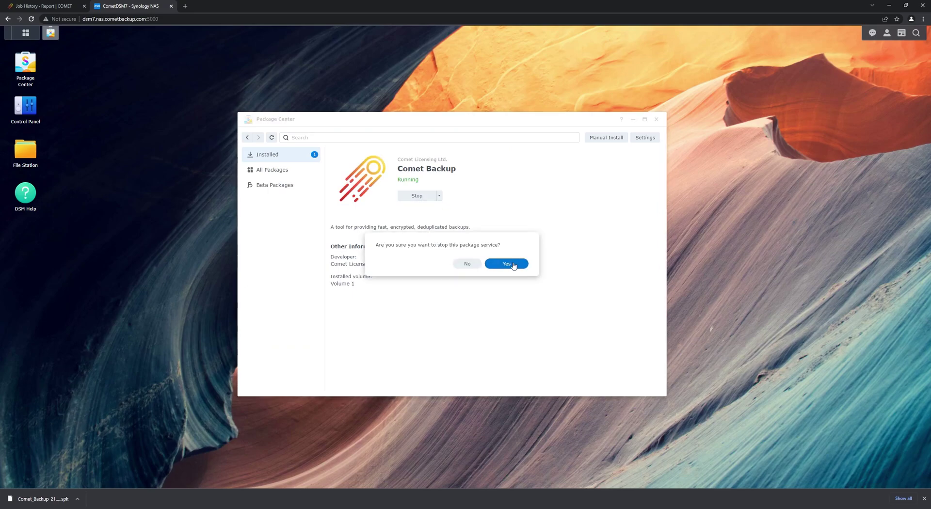
{"action": "left_click", "coordinate": [506, 264]}
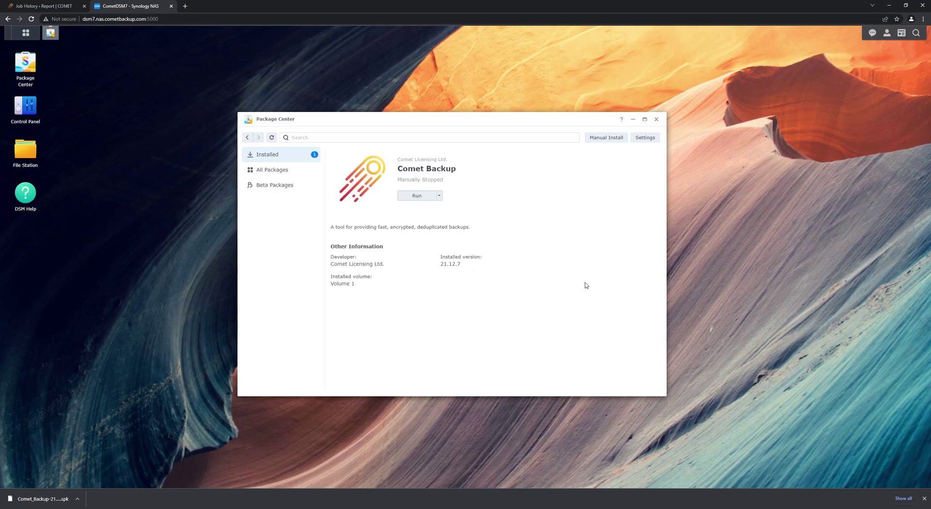
- Switch to Comet Server and check the activity status of the CometDSM7 device under user comet-dsm7
{"action": "left_click", "coordinate": [55, 6]}
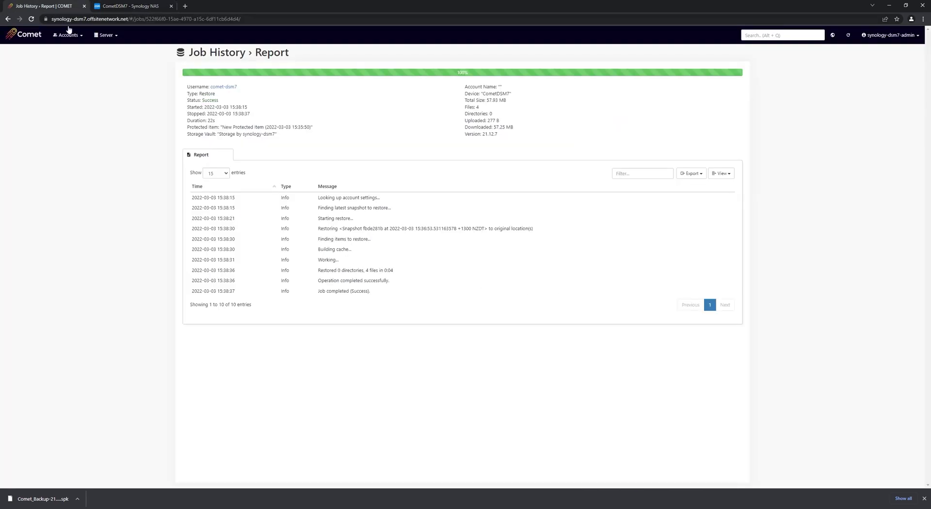
{"action": "left_click", "coordinate": [66, 35]}
{"action": "left_click", "coordinate": [73, 52]}
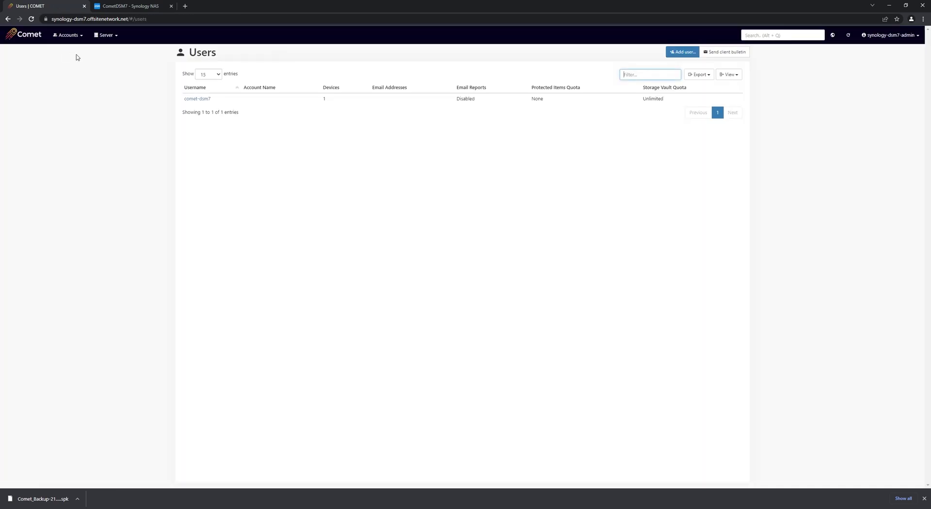
{"action": "left_click", "coordinate": [196, 99]}
{"action": "left_click", "coordinate": [354, 69]}
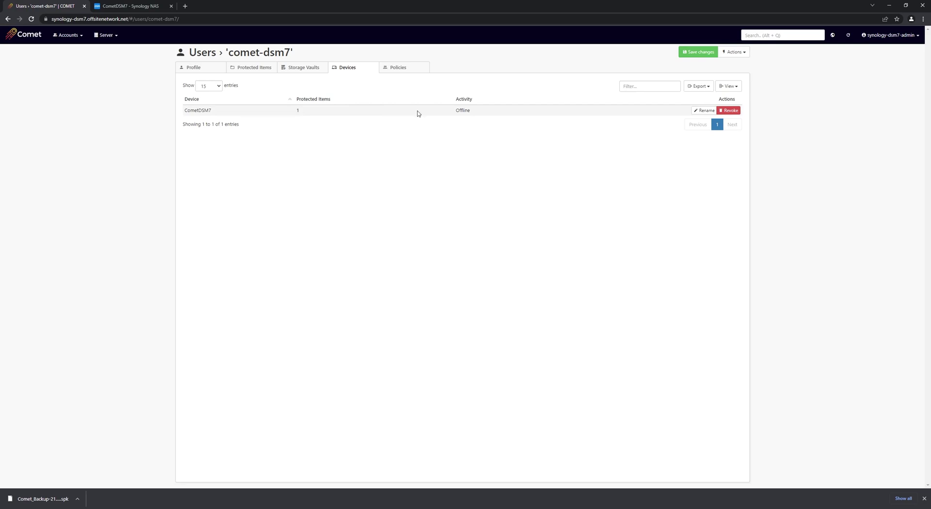
- Run the Comet Backup package again in Synology Package Center and reload user comet-dsm7 in Comet Server to check the device's status
{"action": "left_click", "coordinate": [142, 9]}
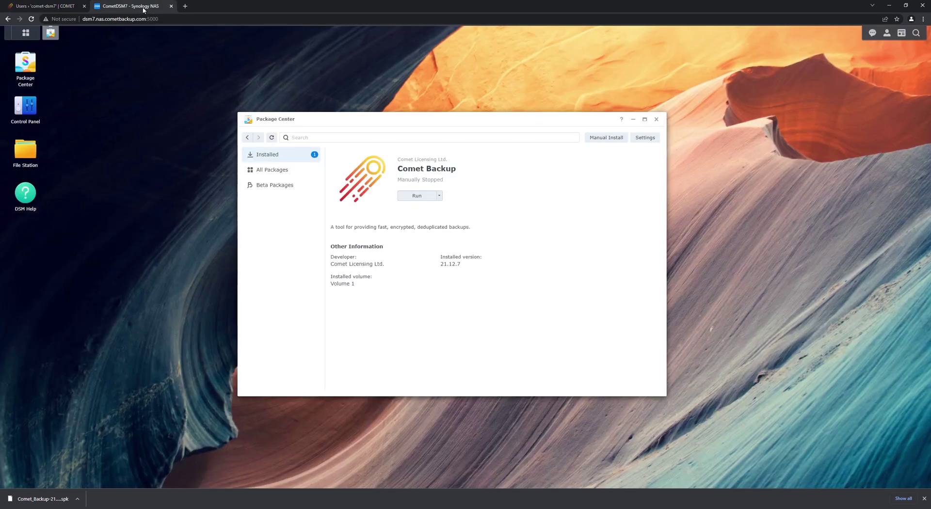
{"action": "left_click", "coordinate": [427, 199]}
{"action": "left_click", "coordinate": [60, 11]}
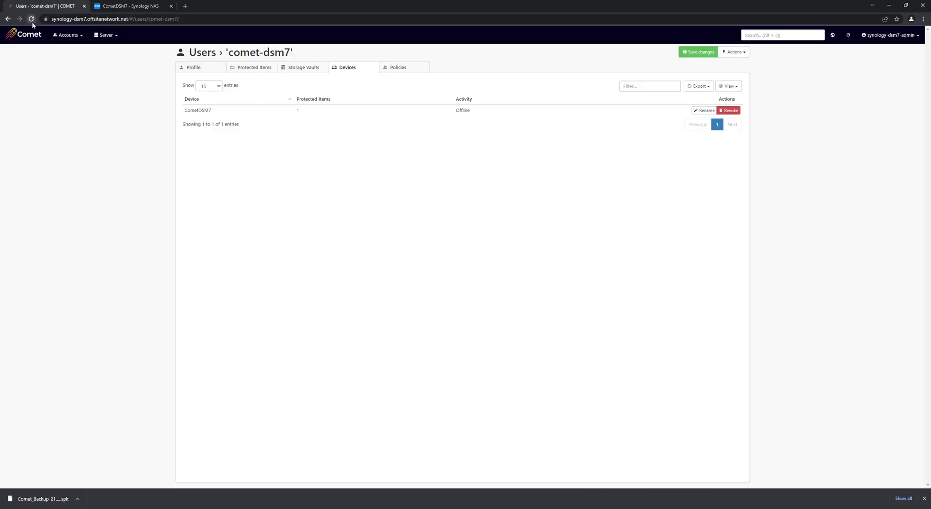
{"action": "left_click", "coordinate": [31, 19]}
{"action": "left_click", "coordinate": [355, 69]}
{"action": "left_click", "coordinate": [203, 73]}
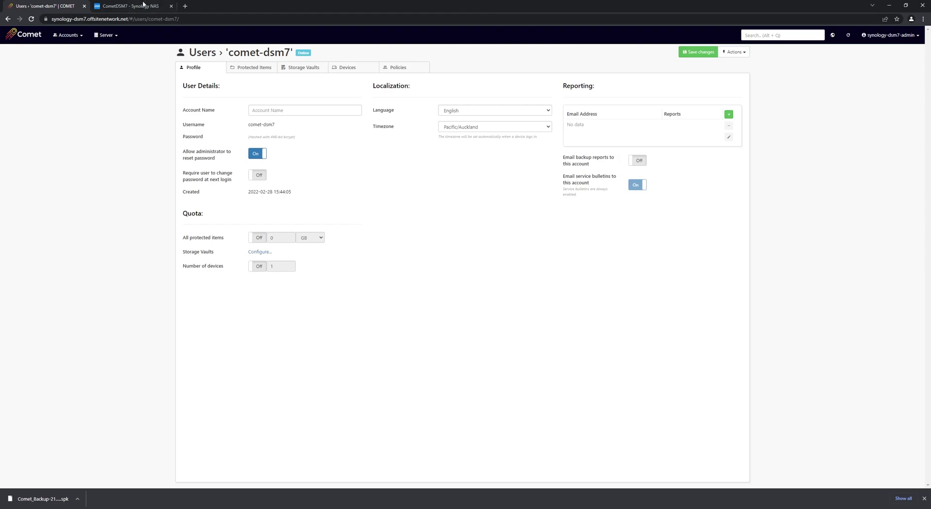
{"action": "left_click", "coordinate": [141, 6]}
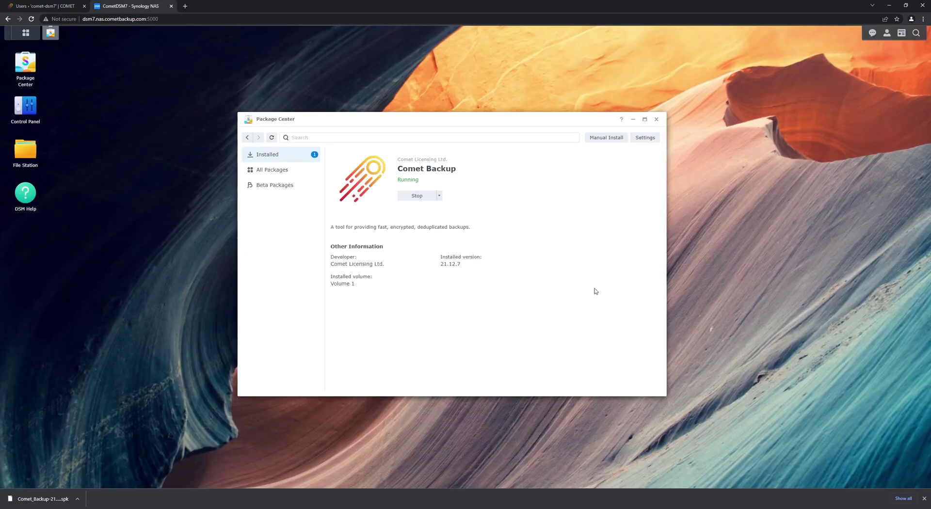